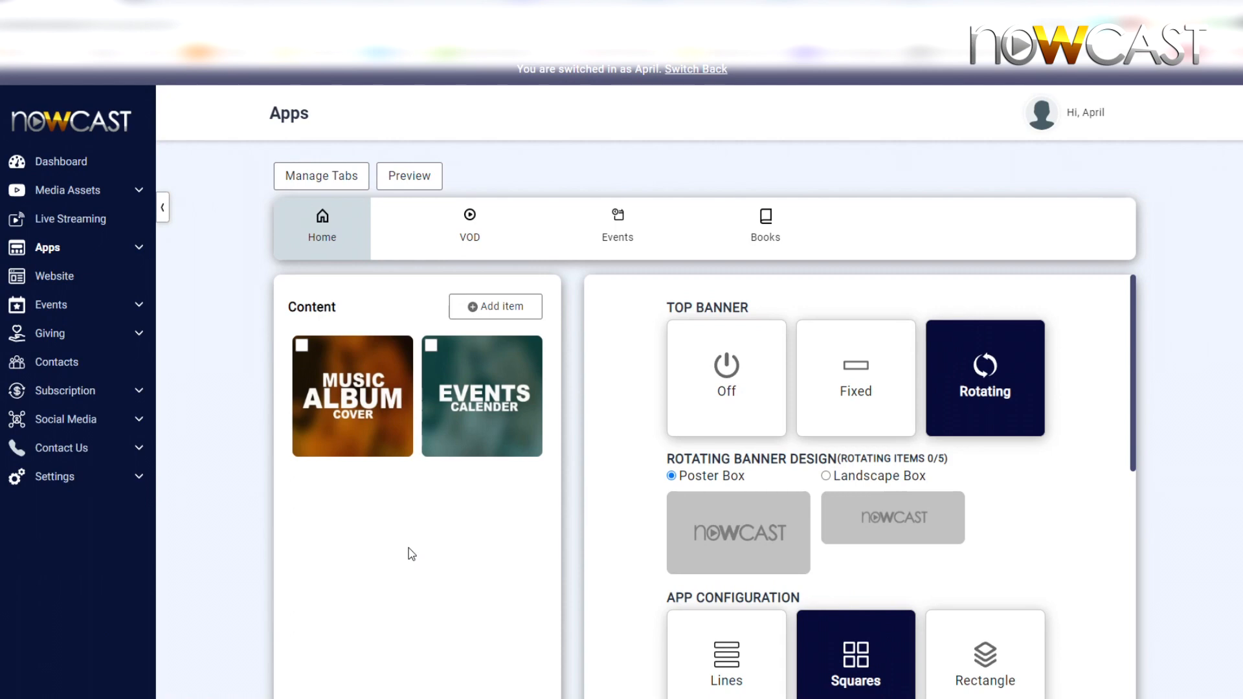
Step: Create a new Blog-type app tab titled Blog with a book icon
{"action": "left_click", "coordinate": [318, 181]}
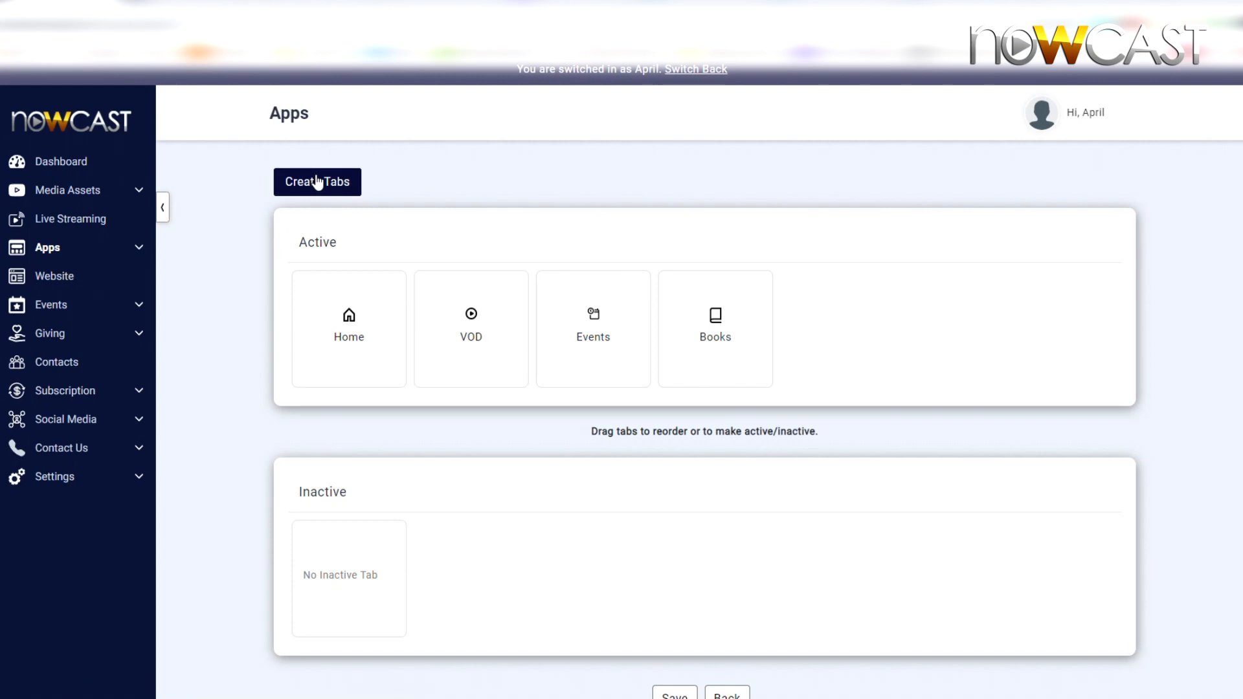
{"action": "left_click", "coordinate": [318, 181]}
{"action": "left_click", "coordinate": [566, 305]}
{"action": "left_click", "coordinate": [622, 558]}
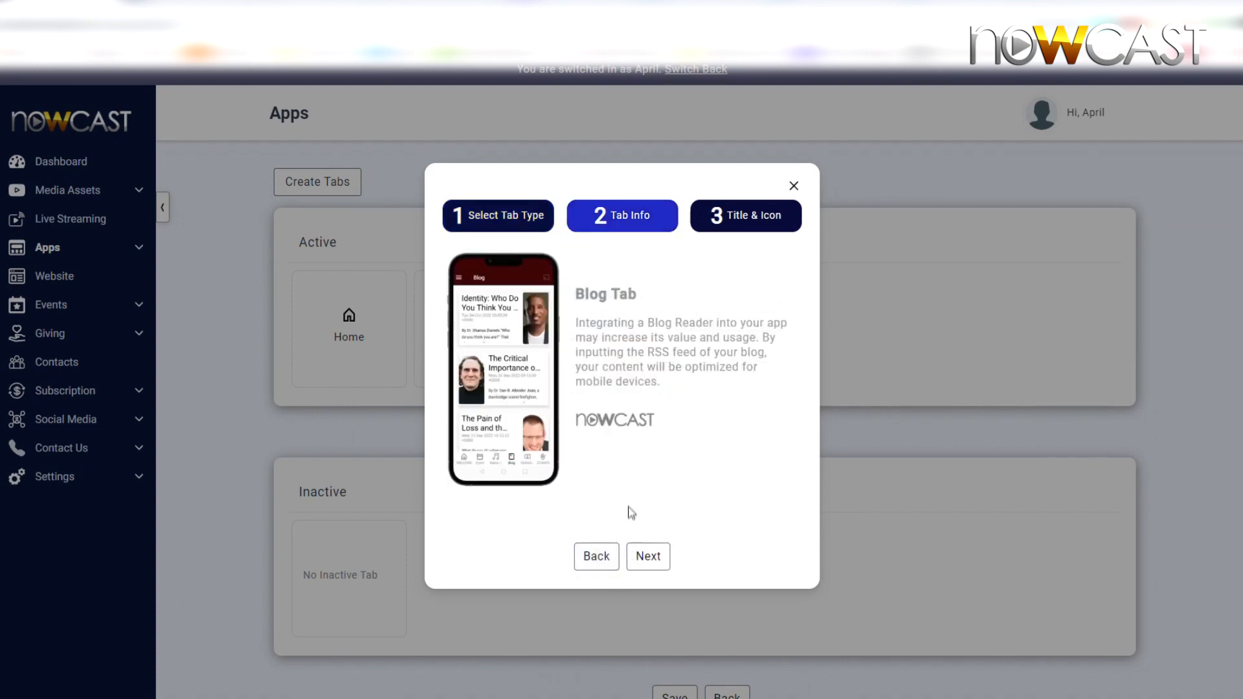
{"action": "left_click", "coordinate": [637, 558]}
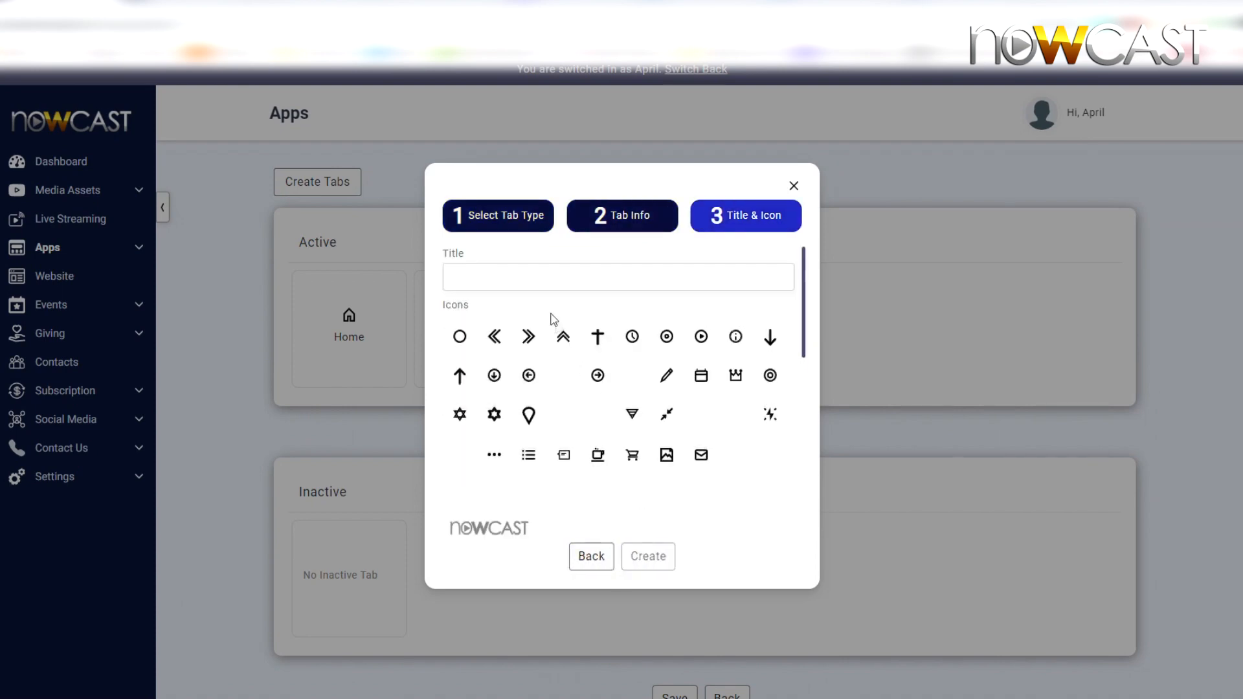
{"action": "left_click", "coordinate": [544, 282]}
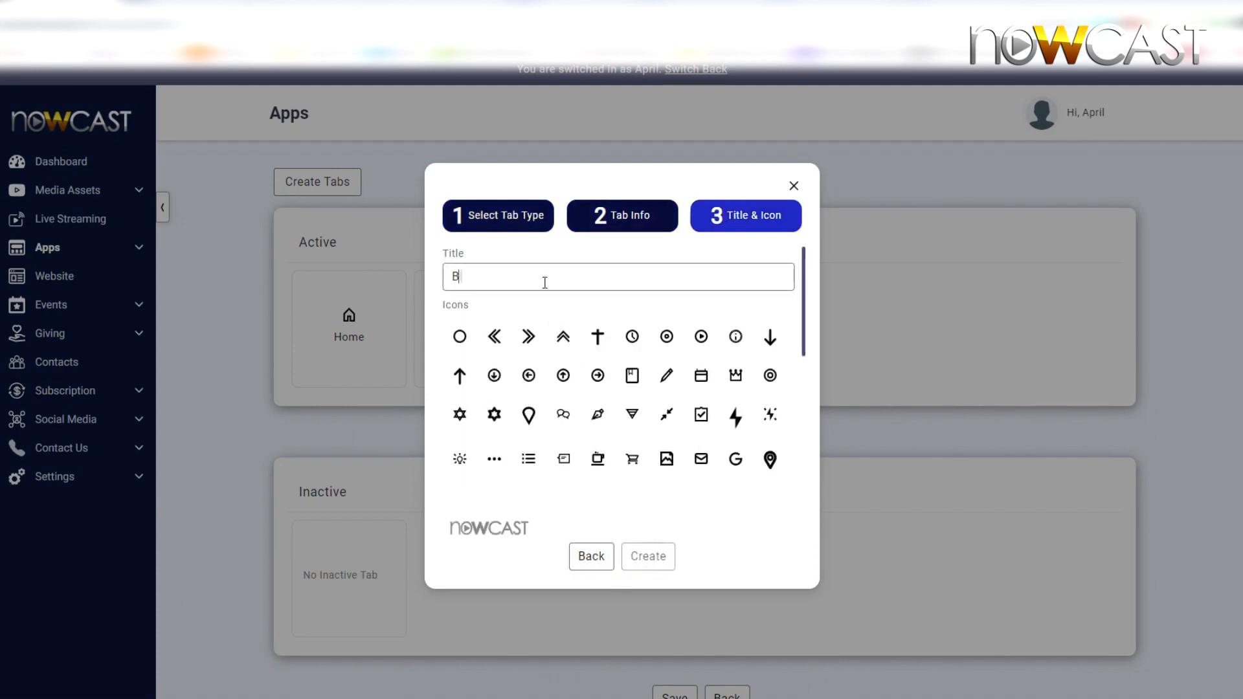
{"action": "left_click", "coordinate": [631, 380]}
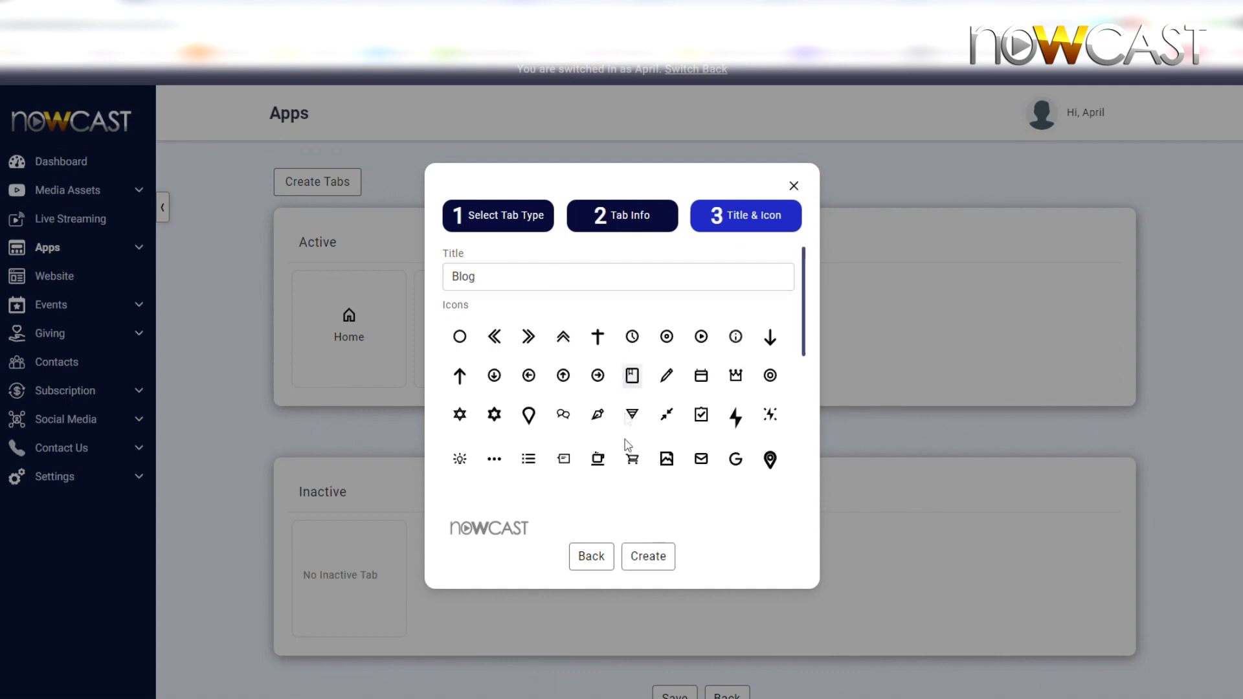
{"action": "left_click", "coordinate": [649, 558]}
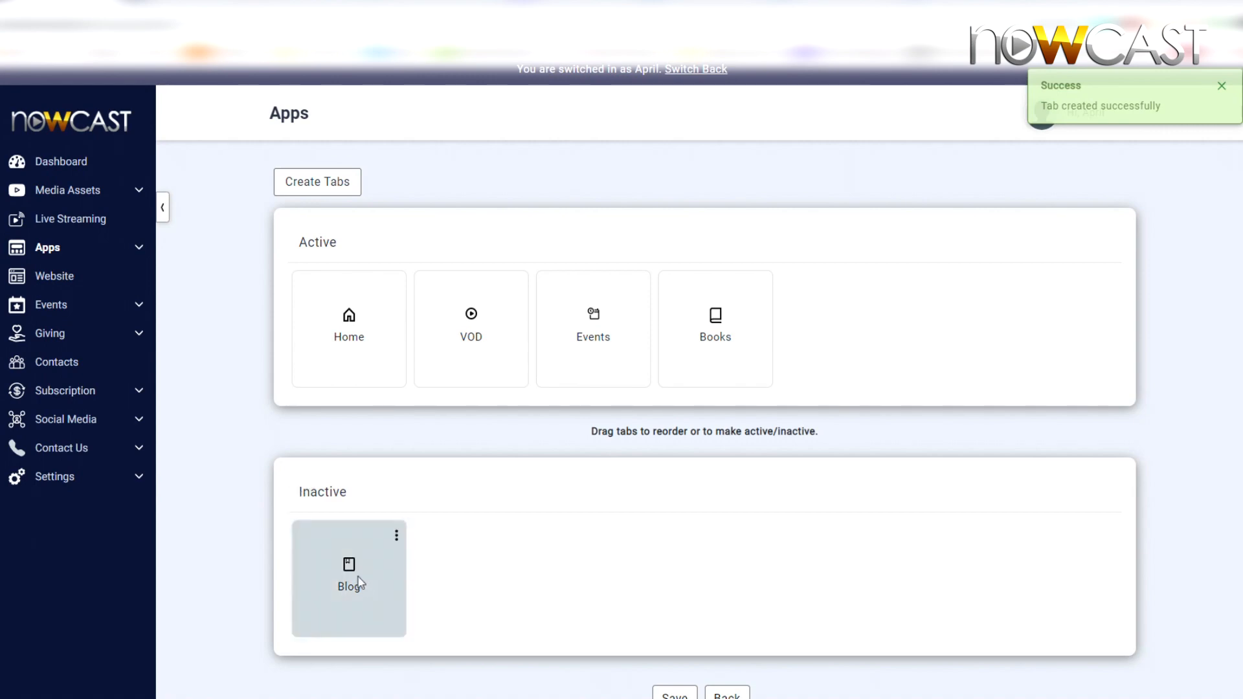
Step: Move the Blog tab into the active tabs, save the tab arrangement and return to the app editor
{"action": "left_click_drag", "start_coordinate": [360, 582], "coordinate": [816, 330]}
{"action": "left_click", "coordinate": [667, 692]}
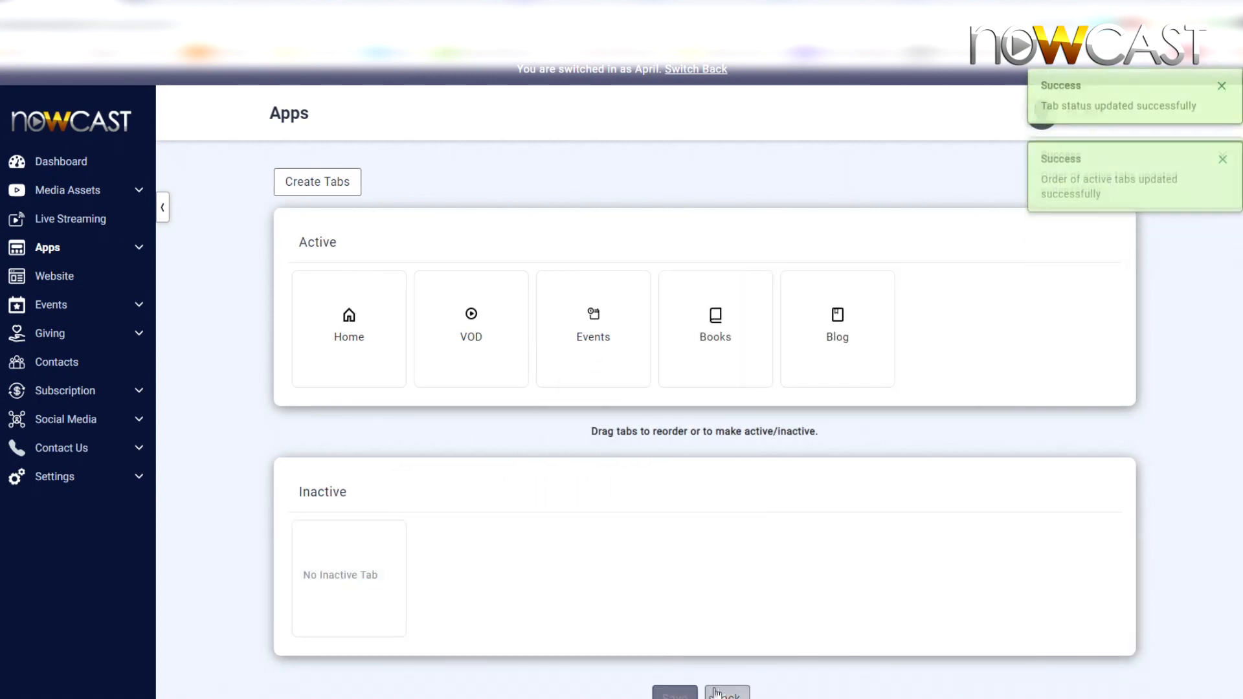
{"action": "left_click", "coordinate": [722, 692]}
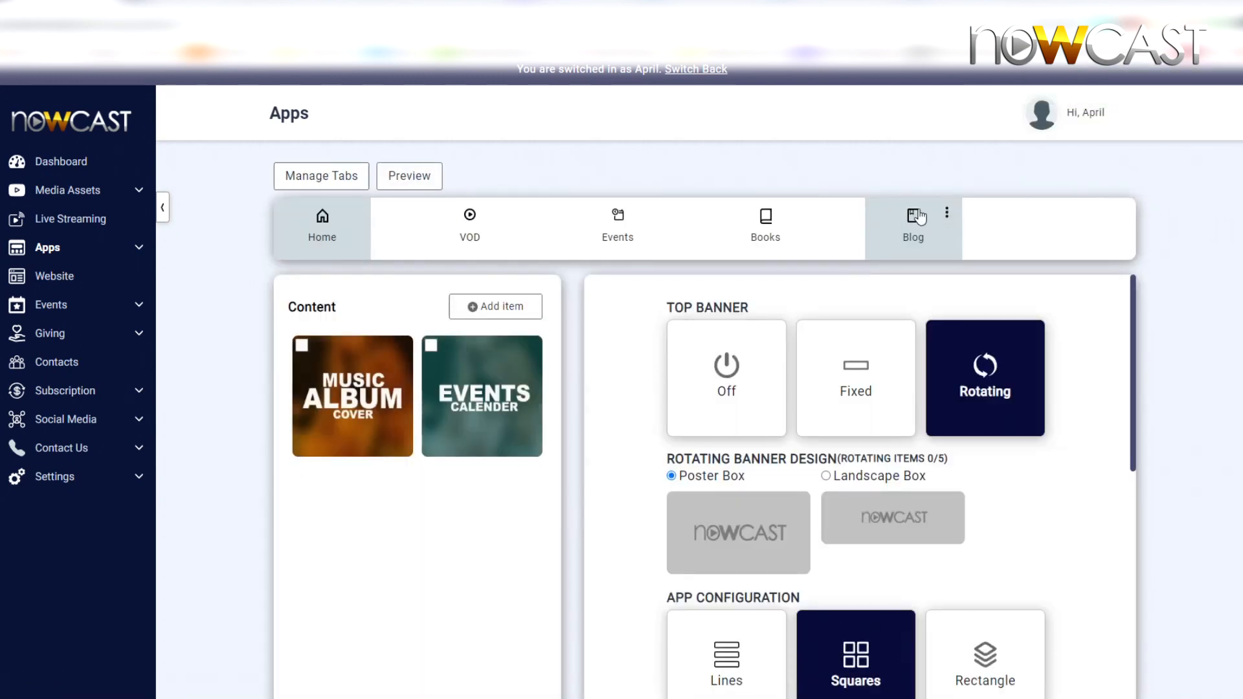
Step: Open the Blog tab's settings and copy the nerdfitness.com/blog/feed link from the FeedSpot fitness feeds page
{"action": "left_click", "coordinate": [945, 213]}
{"action": "left_click", "coordinate": [913, 220]}
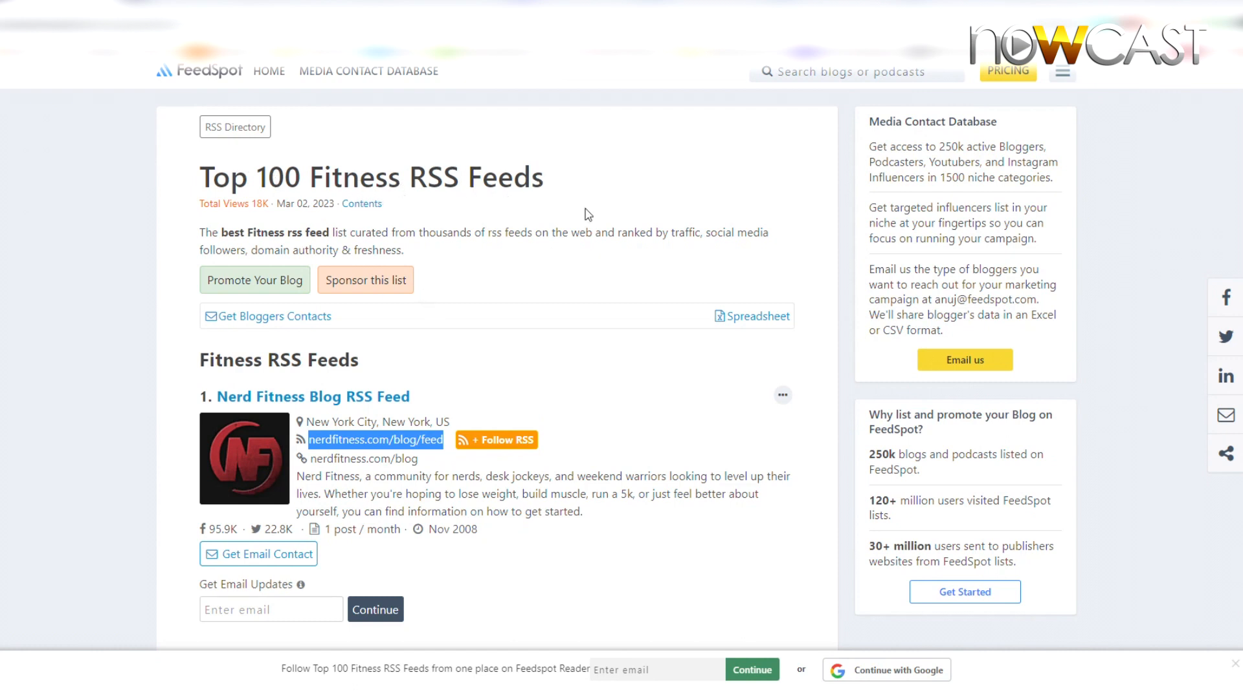
{"action": "right_click", "coordinate": [421, 439]}
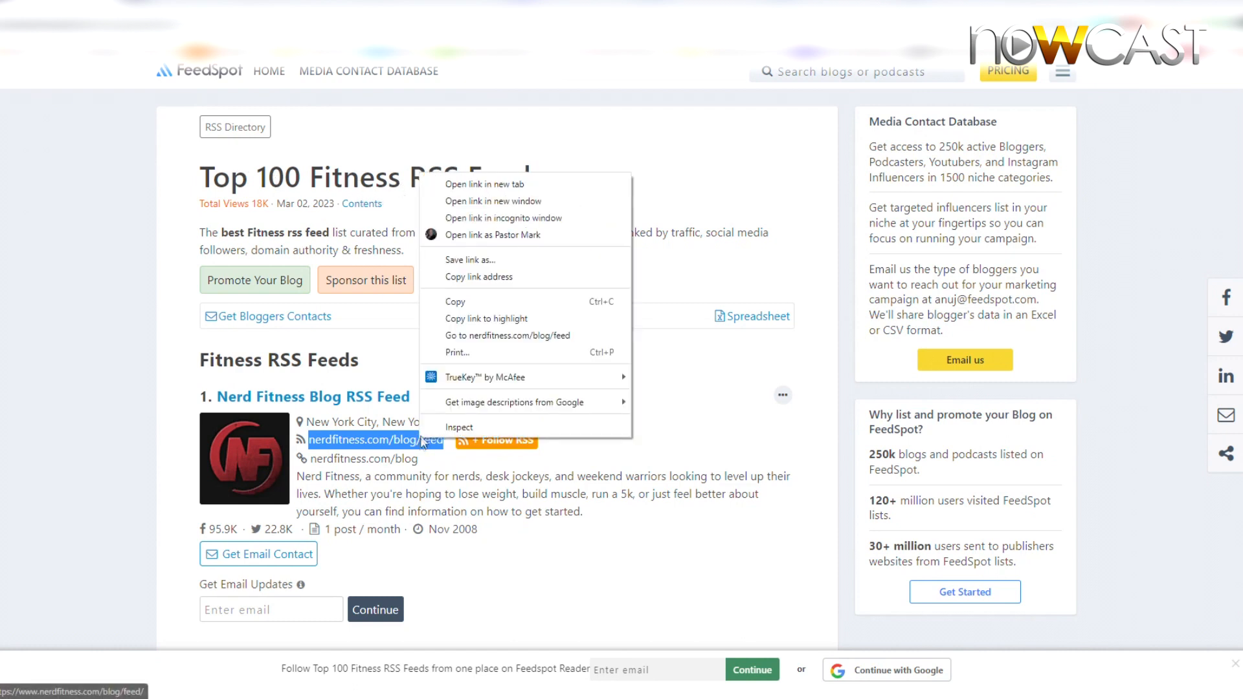
{"action": "left_click", "coordinate": [476, 302]}
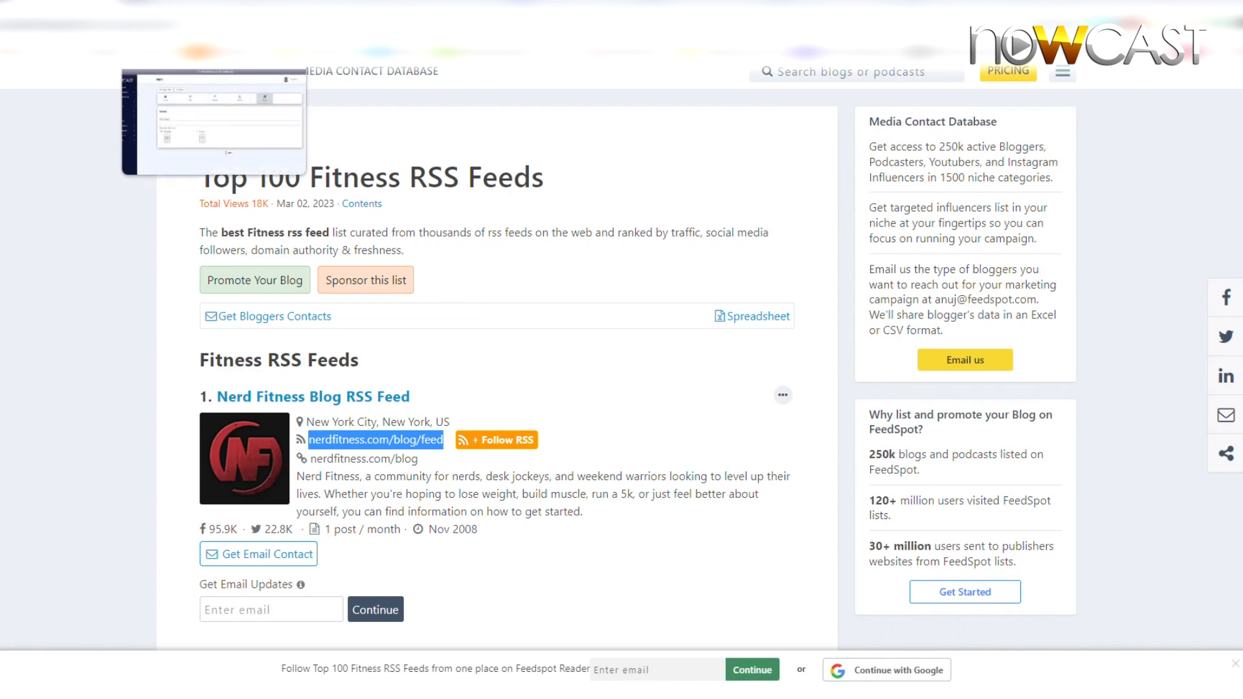
Step: Paste the copied feed into the Blog tab's RSS Feed field and save
{"action": "left_click", "coordinate": [185, 9]}
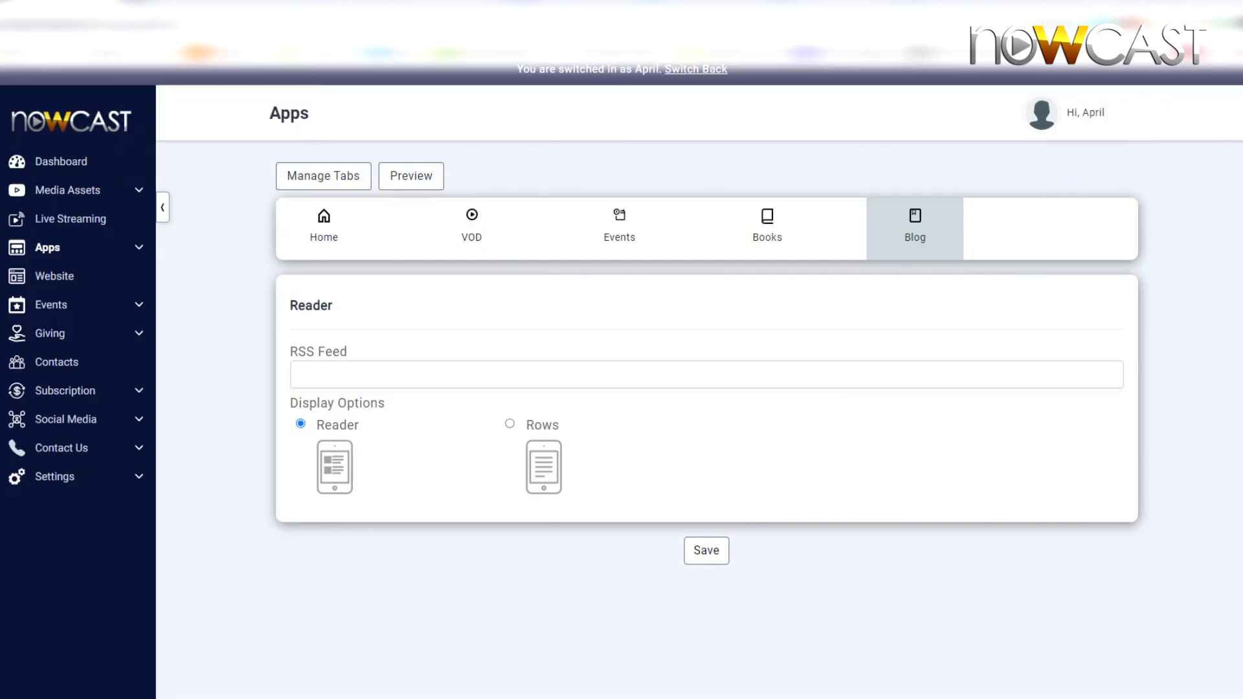
{"action": "right_click", "coordinate": [353, 375]}
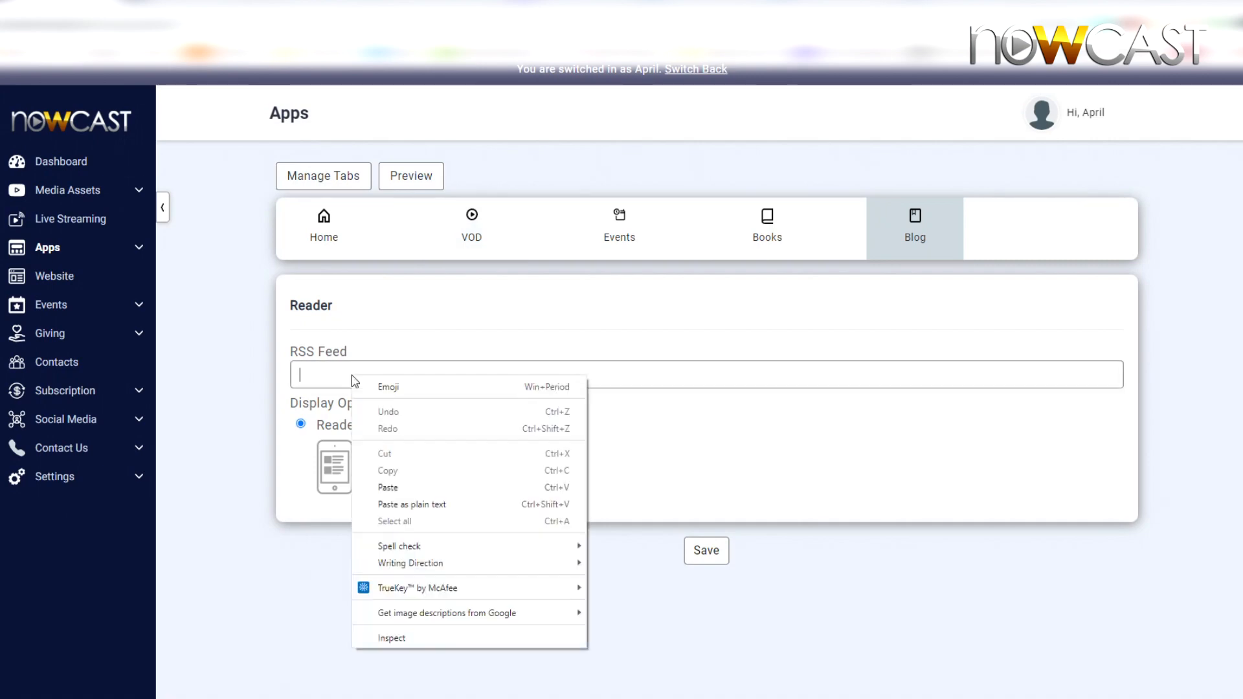
{"action": "left_click", "coordinate": [399, 487]}
{"action": "left_click", "coordinate": [705, 552]}
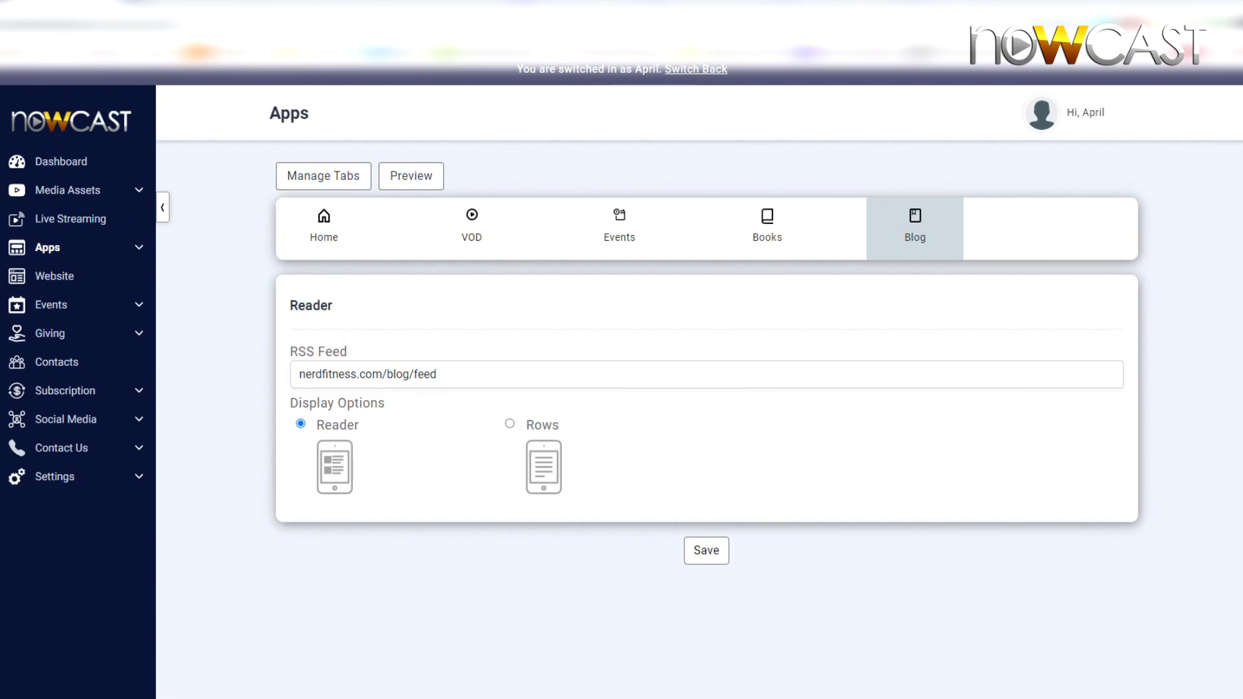
Step: Preview the Blog tab's feed posts in the NoxPlayer app emulator
{"action": "left_click_drag", "start_coordinate": [0, 123], "coordinate": [712, 89]}
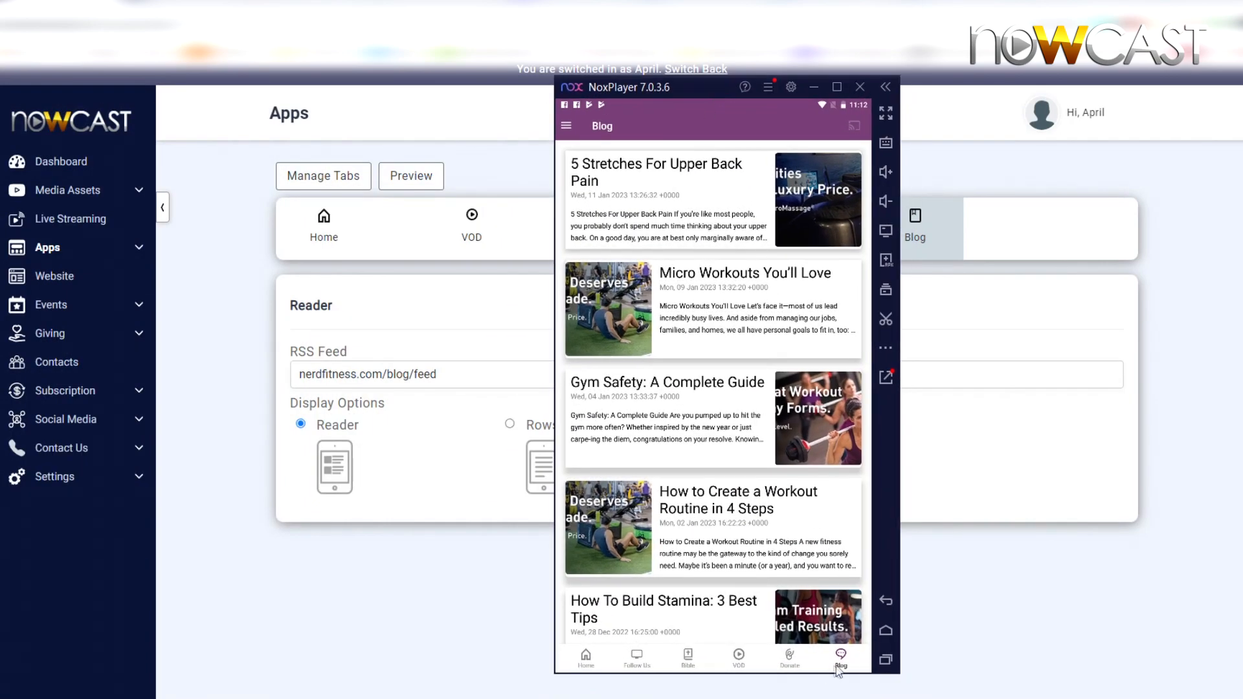
{"action": "scroll", "coordinate": [687, 349], "scroll_direction": "down", "scroll_amount": 5}
{"action": "scroll", "coordinate": [698, 379], "scroll_direction": "up", "scroll_amount": 5}
{"action": "scroll", "coordinate": [700, 382], "scroll_direction": "down", "scroll_amount": 8}
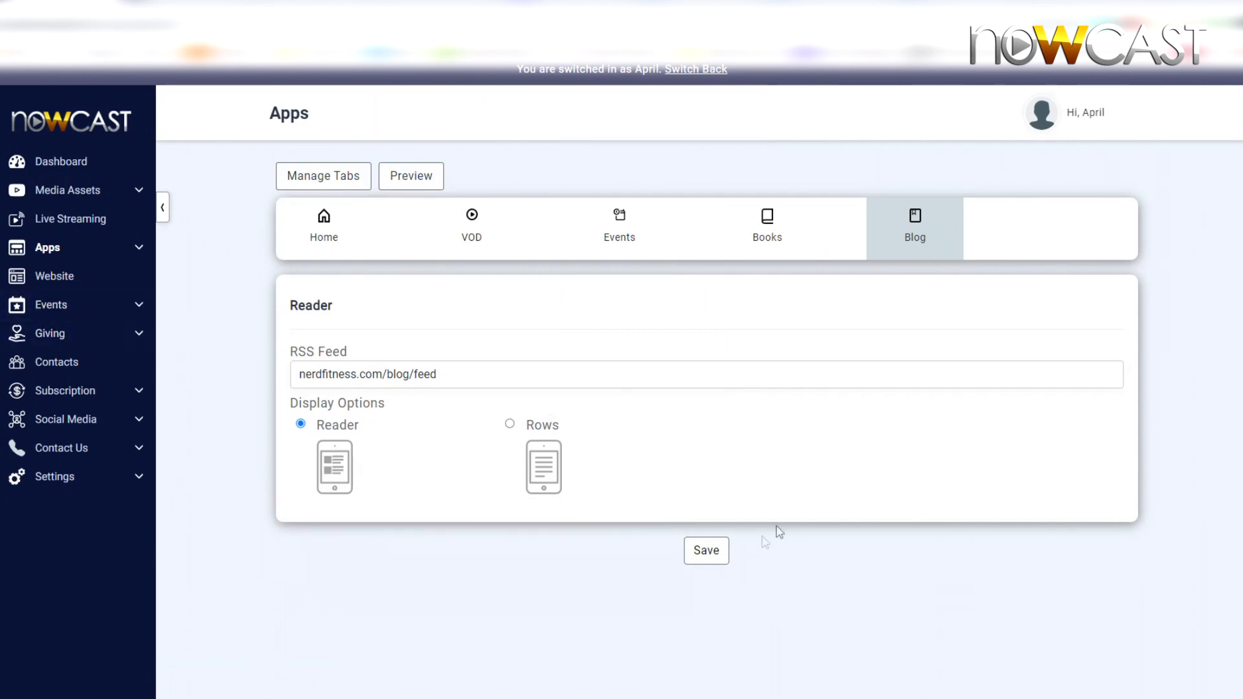
Step: Open the mobile app's Home tab item picker and start adding a new RSS item
{"action": "mouse_move", "coordinate": [924, 233]}
{"action": "left_click", "coordinate": [139, 256]}
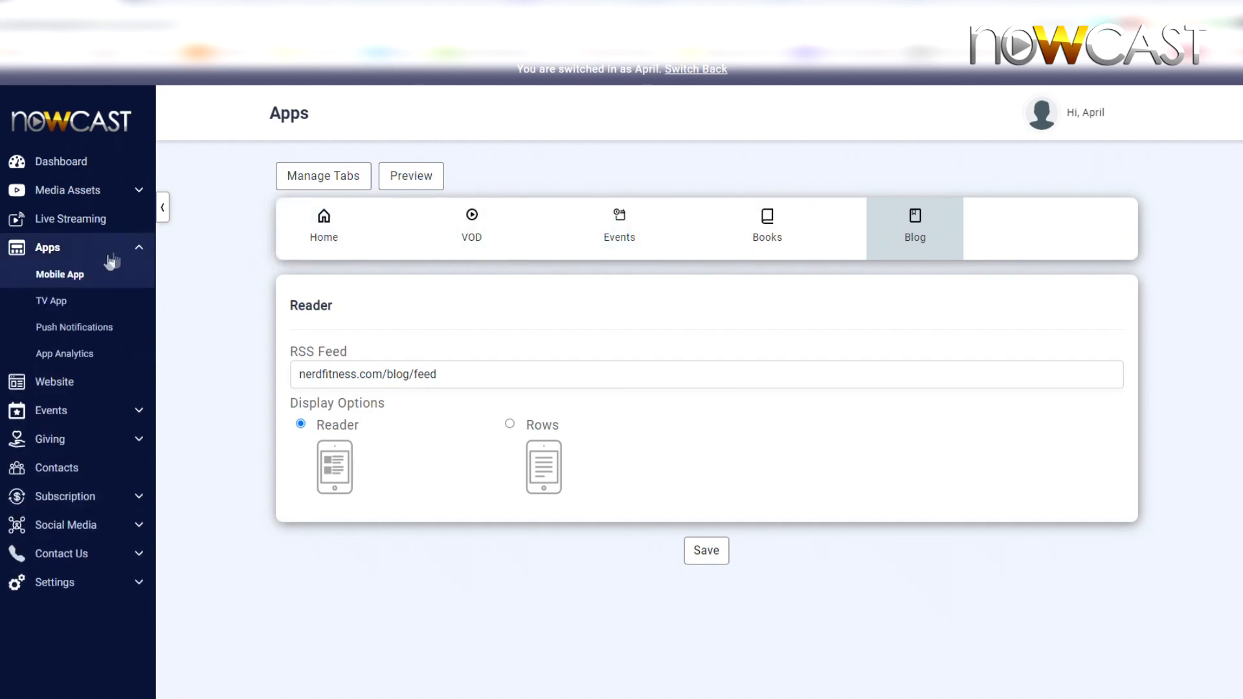
{"action": "left_click", "coordinate": [79, 276]}
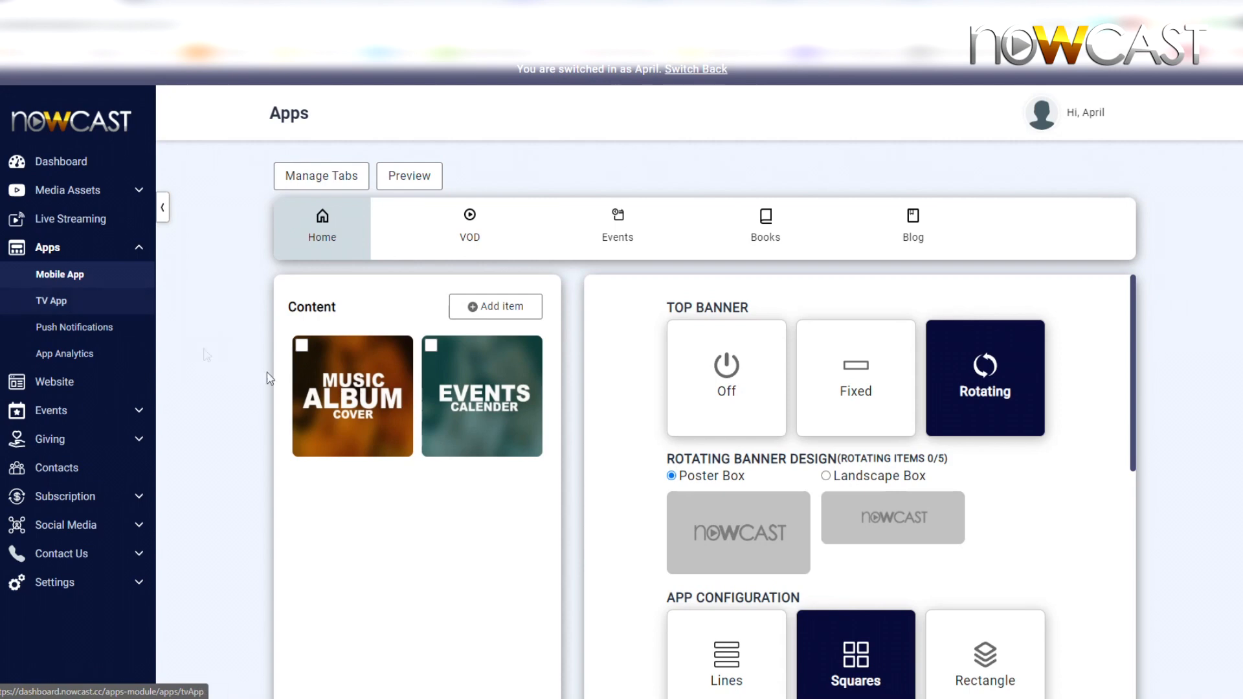
{"action": "left_click", "coordinate": [525, 310]}
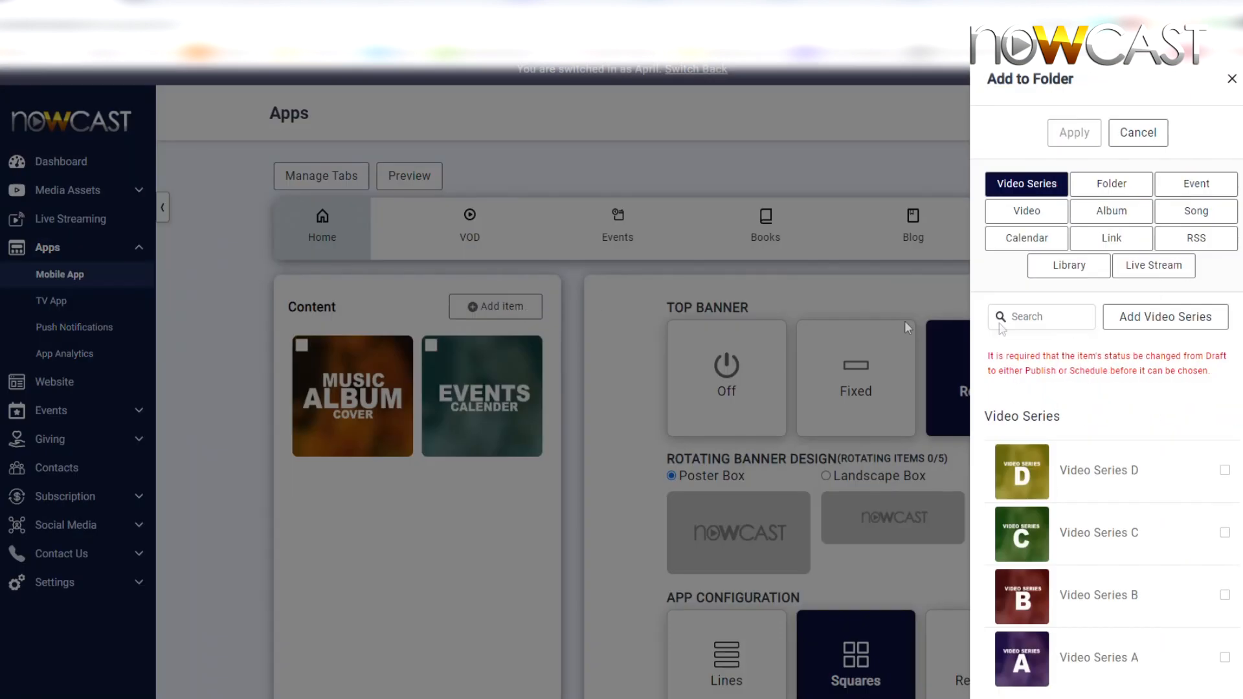
{"action": "left_click", "coordinate": [1208, 241]}
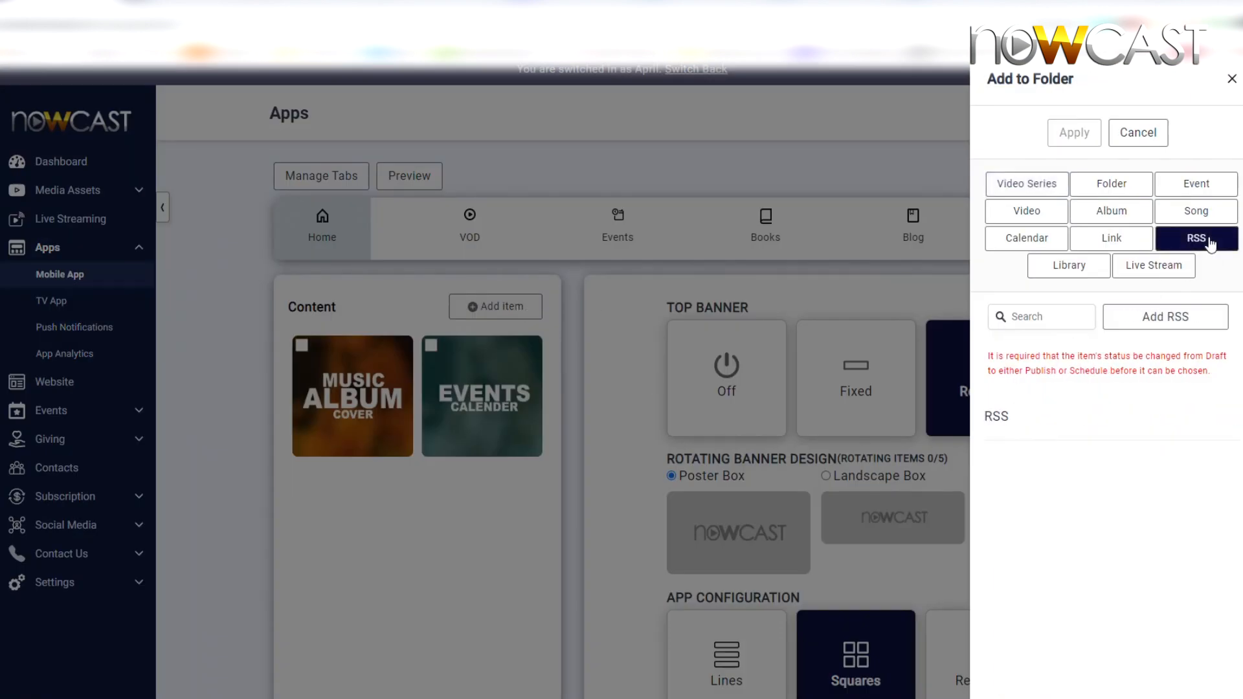
{"action": "left_click", "coordinate": [1165, 319]}
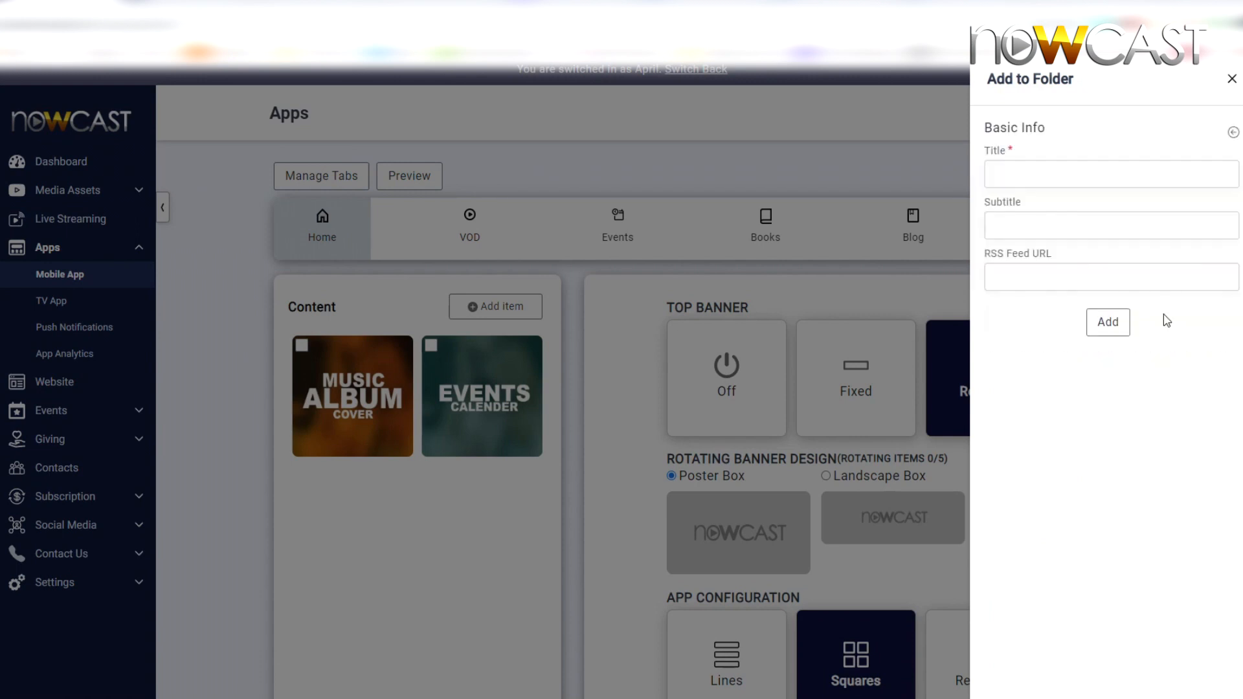
Step: Add an RSS item titled Test RSS with feed URL nerdfitness.com/blog/feed
{"action": "left_click", "coordinate": [1055, 179]}
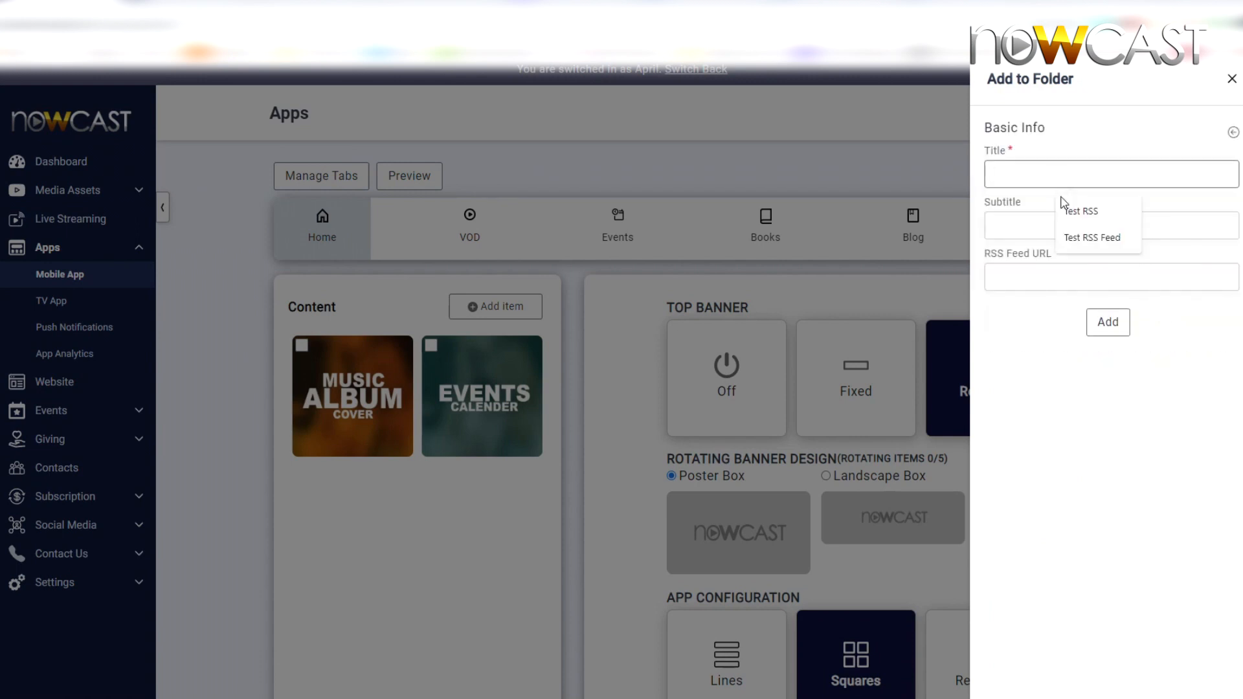
{"action": "left_click", "coordinate": [1067, 208]}
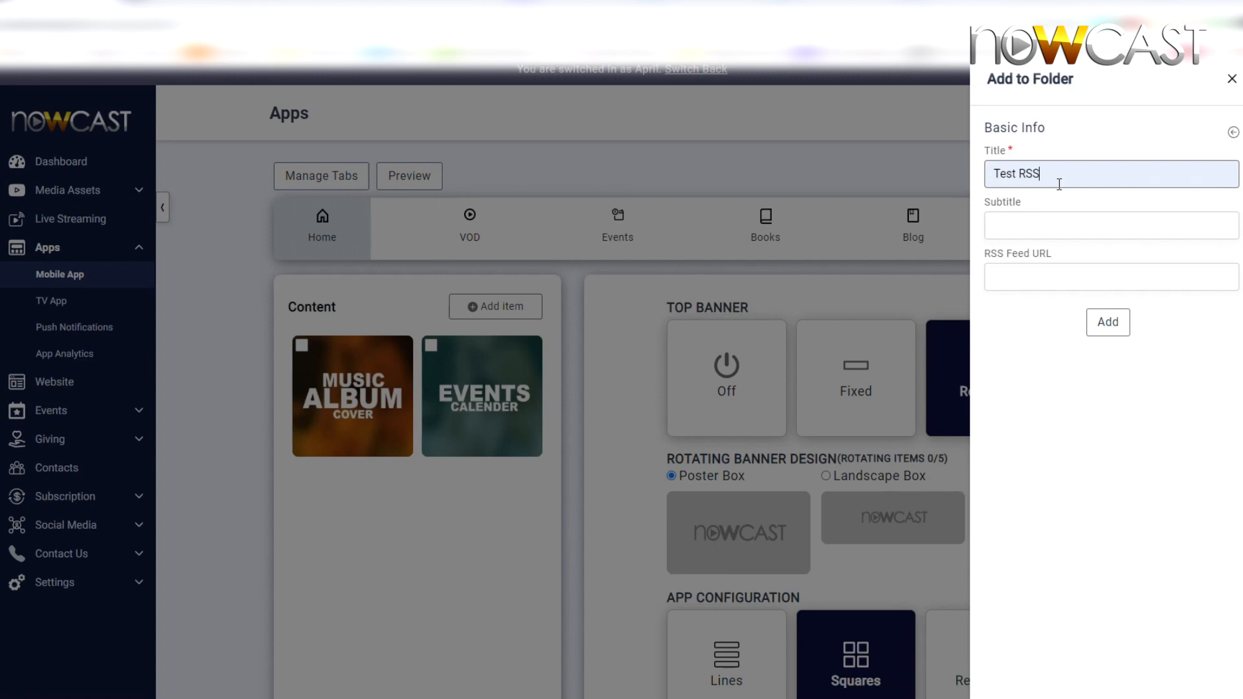
{"action": "left_click", "coordinate": [1060, 275]}
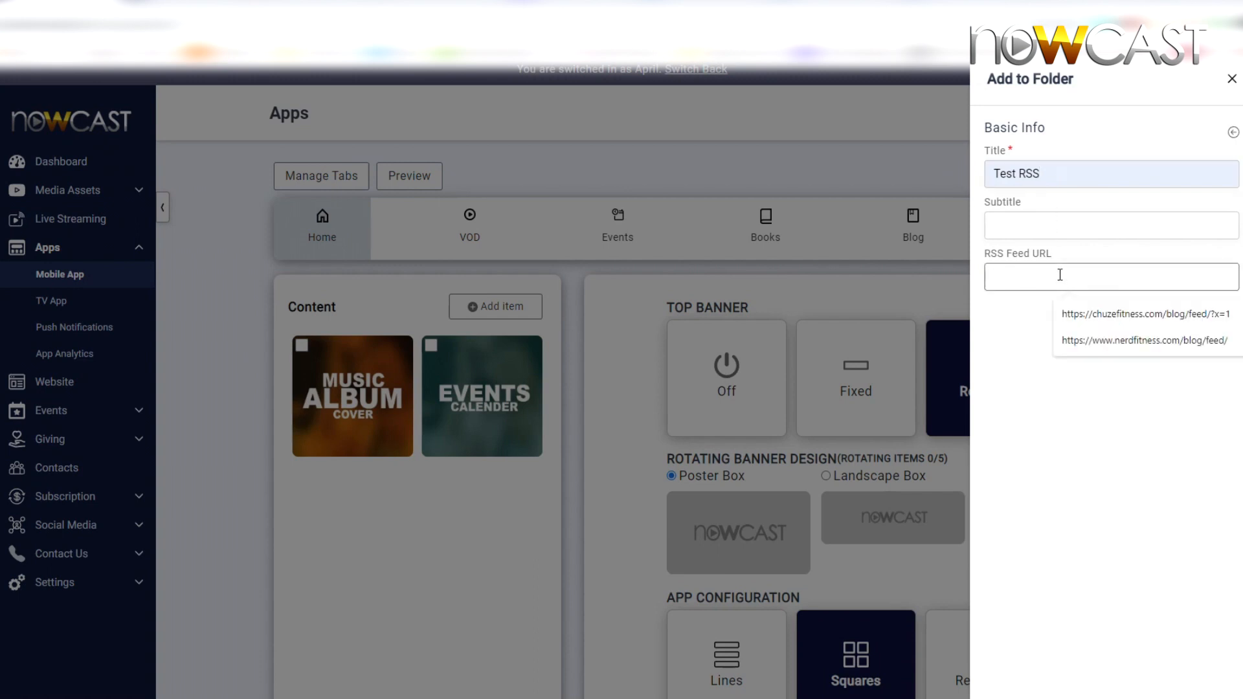
{"action": "key", "text": "ctrl+v"}
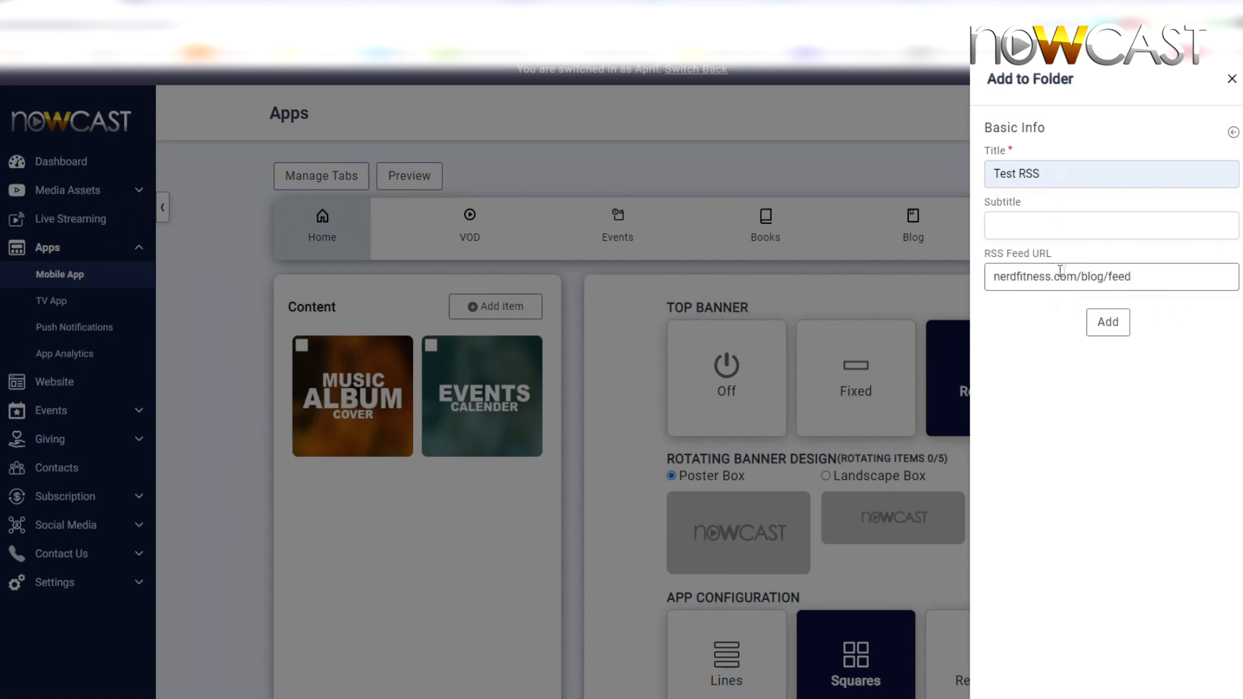
{"action": "left_click", "coordinate": [1109, 323]}
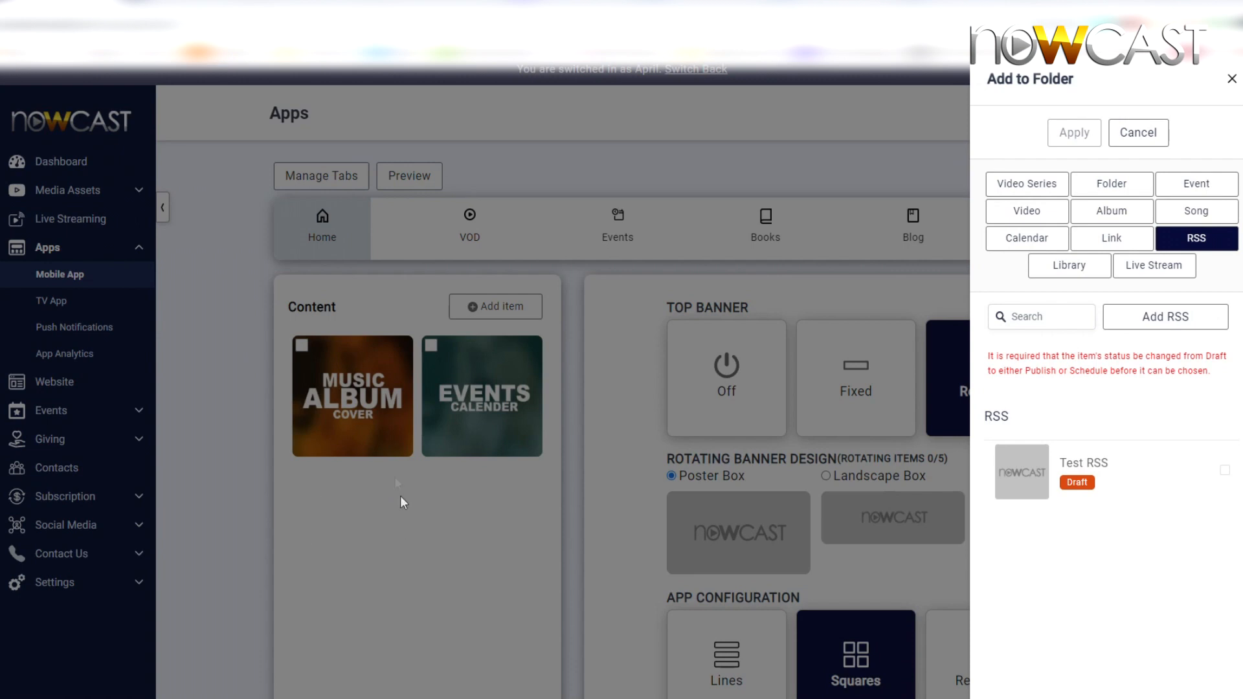
Step: Open the Test RSS item and review its feed URL and appearance settings
{"action": "left_click", "coordinate": [1090, 464]}
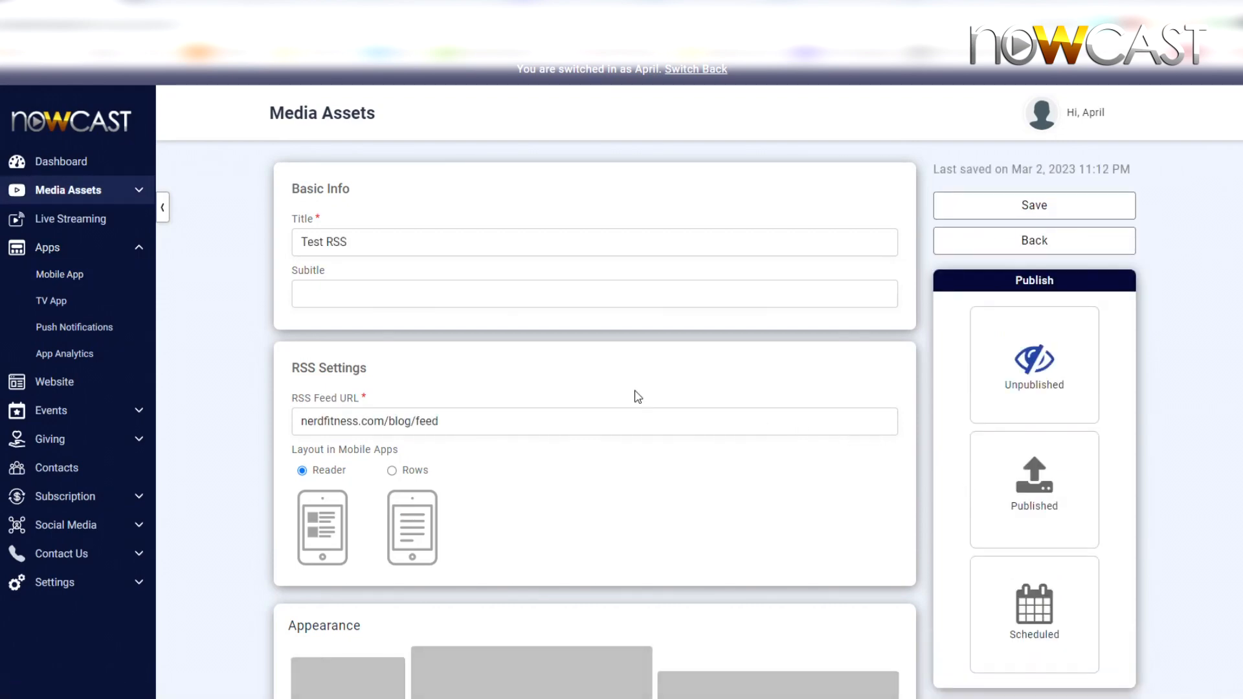
{"action": "double_click", "coordinate": [336, 422]}
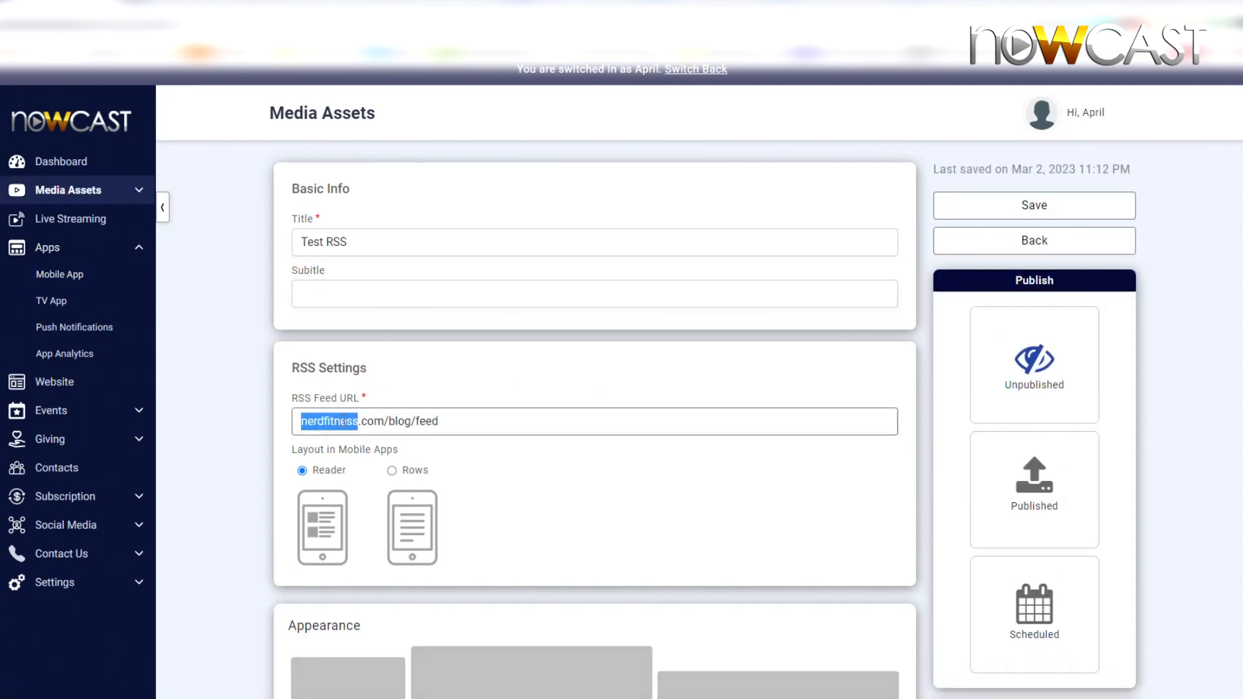
{"action": "left_click", "coordinate": [485, 422]}
{"action": "scroll", "coordinate": [484, 422], "scroll_direction": "down", "scroll_amount": 2}
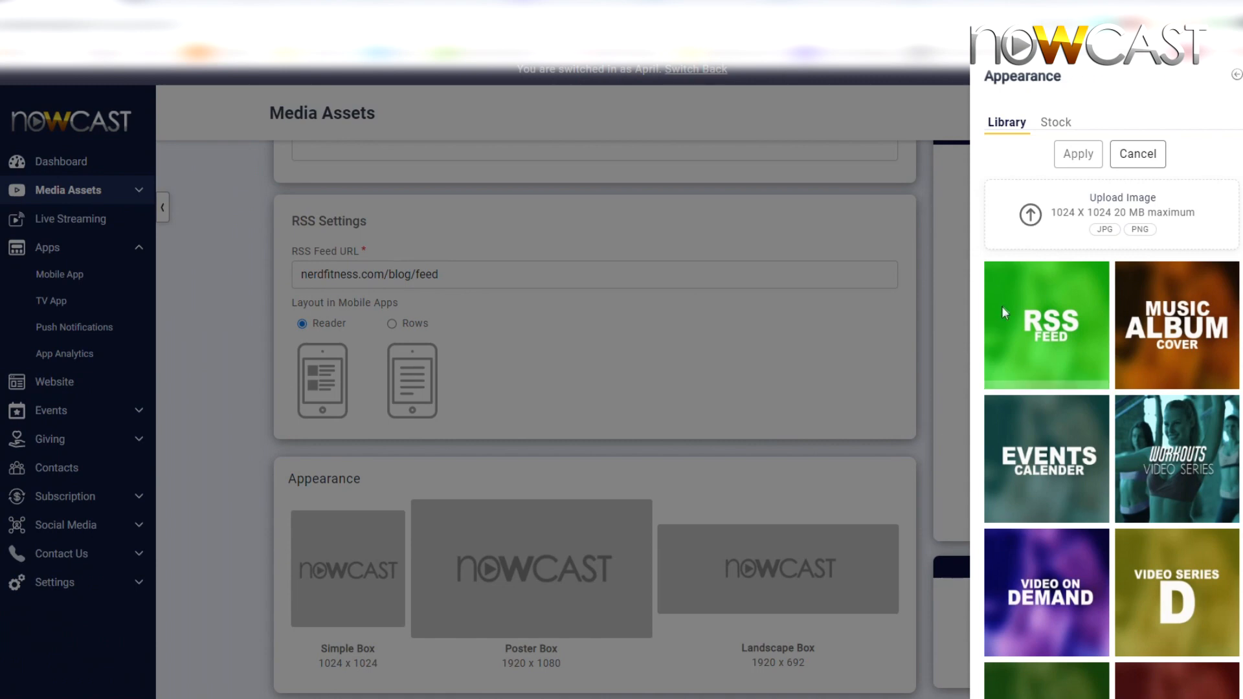
Step: Set the Test RSS item to Published, save it and go back to the Add to Folder panel
{"action": "mouse_move", "coordinate": [1008, 301]}
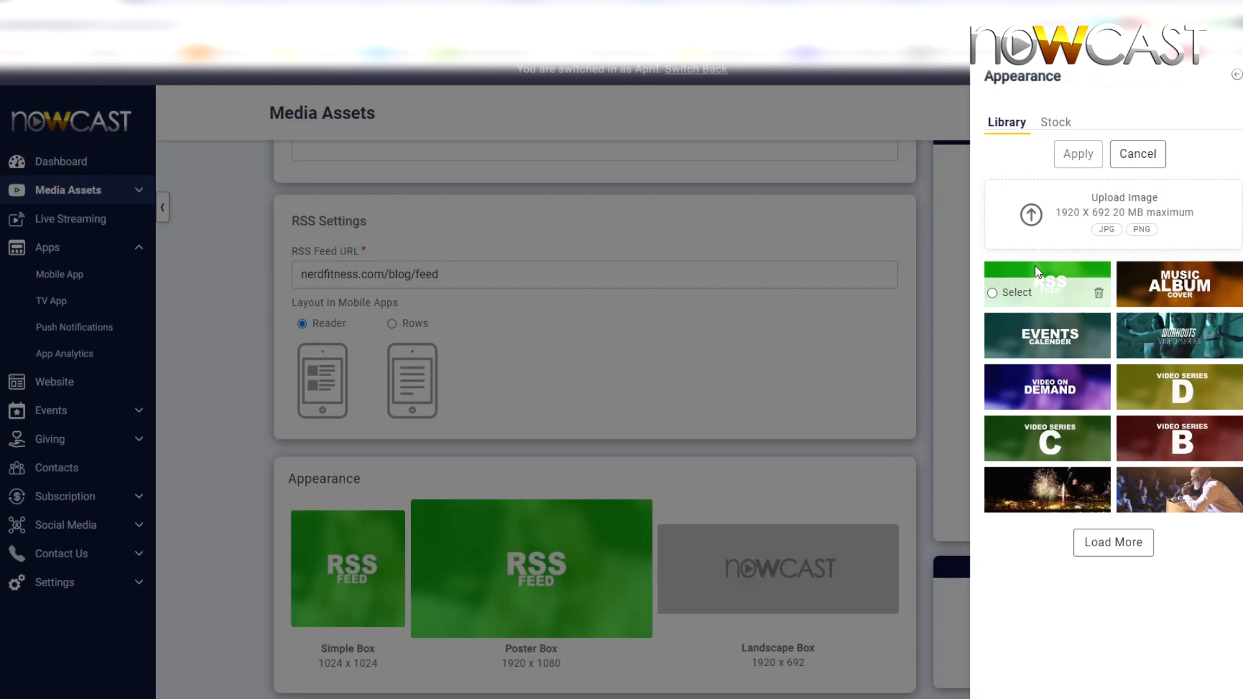
{"action": "left_click", "coordinate": [1034, 265]}
{"action": "left_click", "coordinate": [1078, 154]}
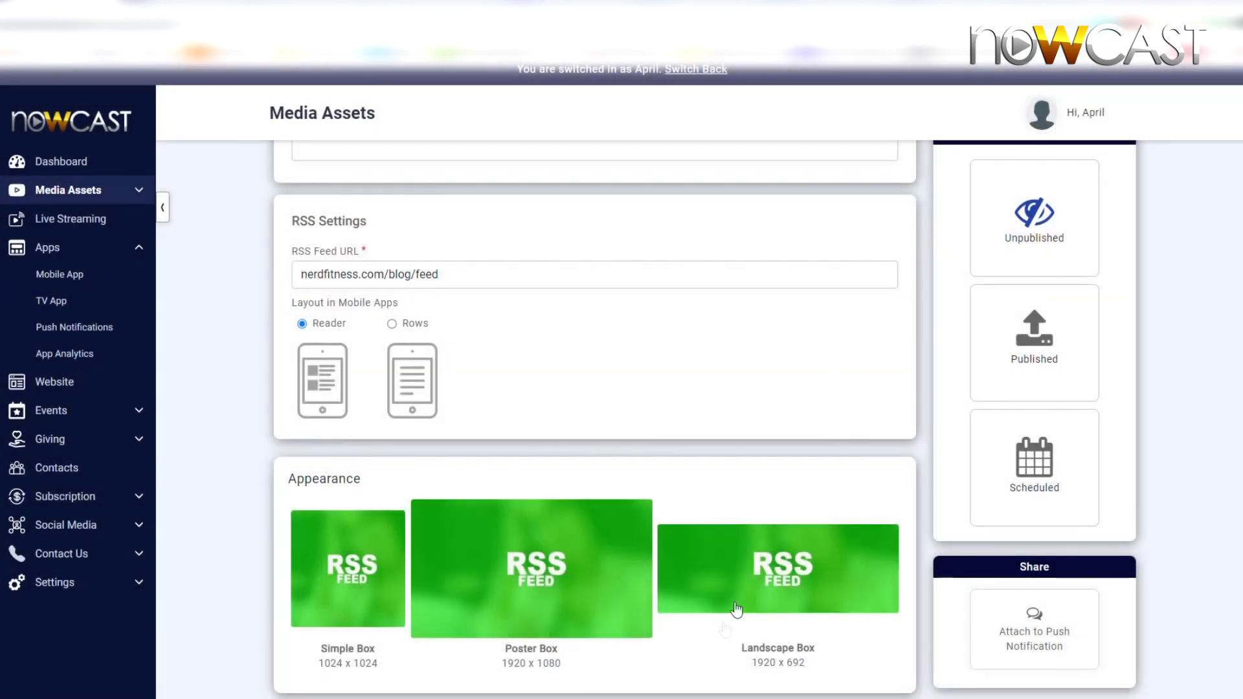
{"action": "scroll", "coordinate": [512, 495], "scroll_direction": "down", "scroll_amount": 5}
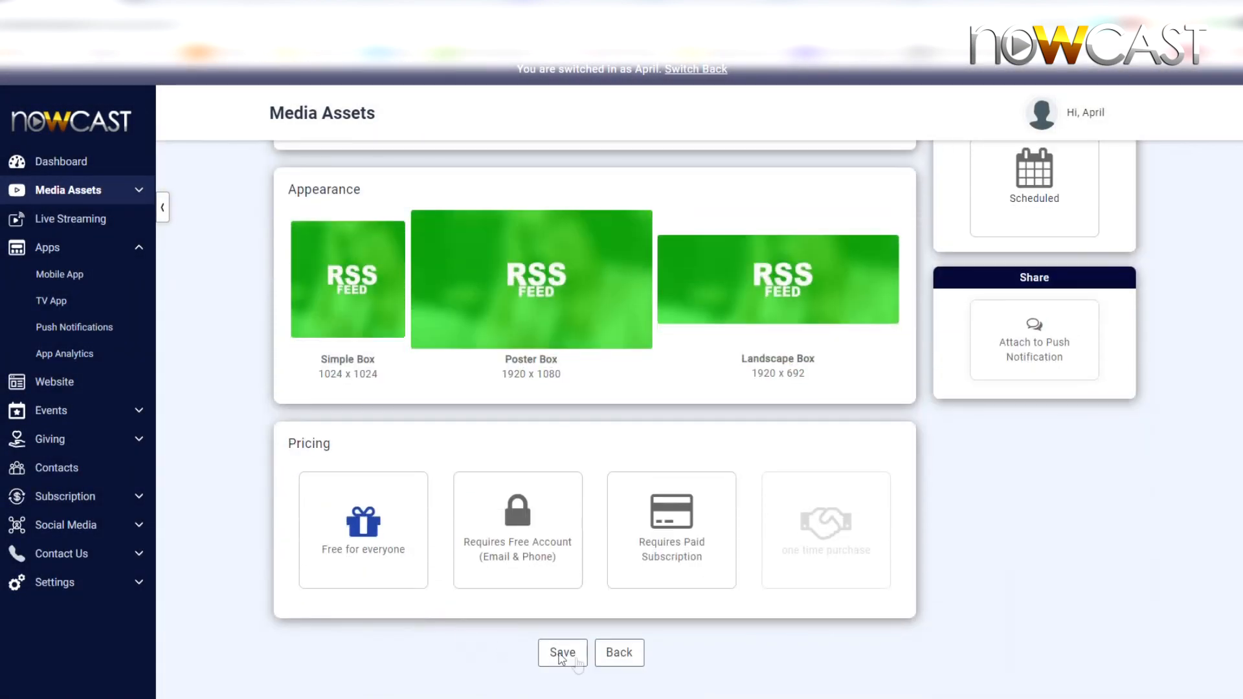
{"action": "left_click", "coordinate": [578, 659]}
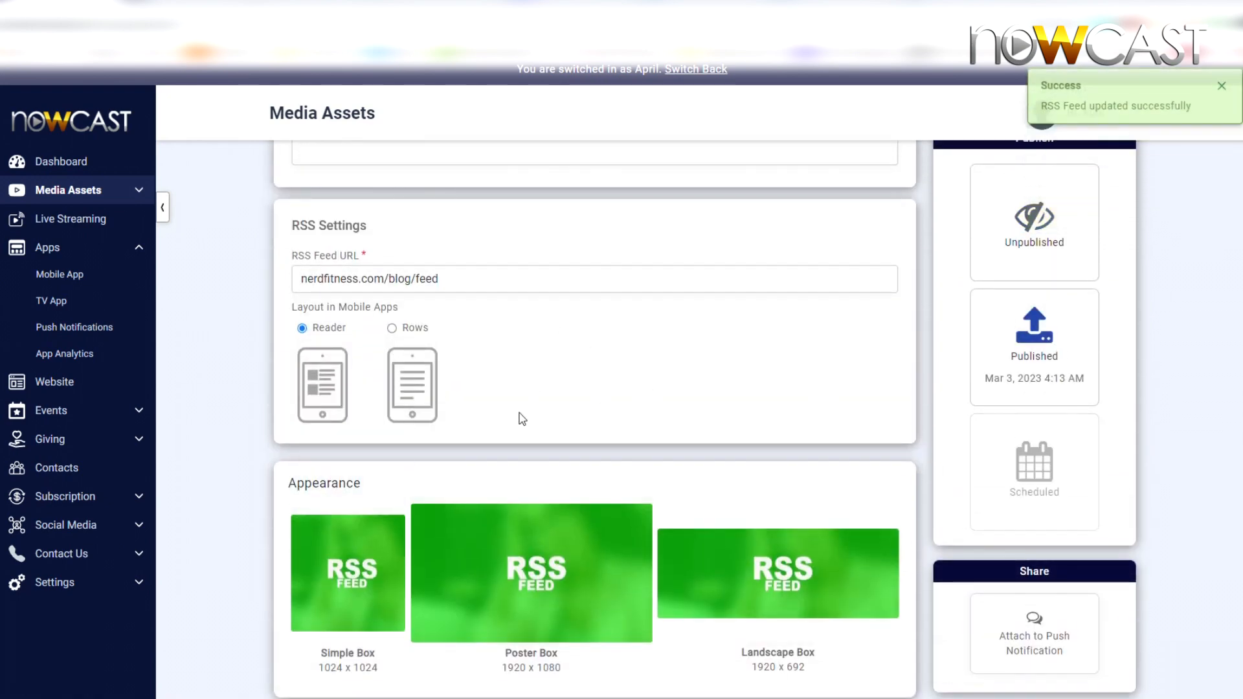
{"action": "scroll", "coordinate": [523, 419], "scroll_direction": "up", "scroll_amount": 2}
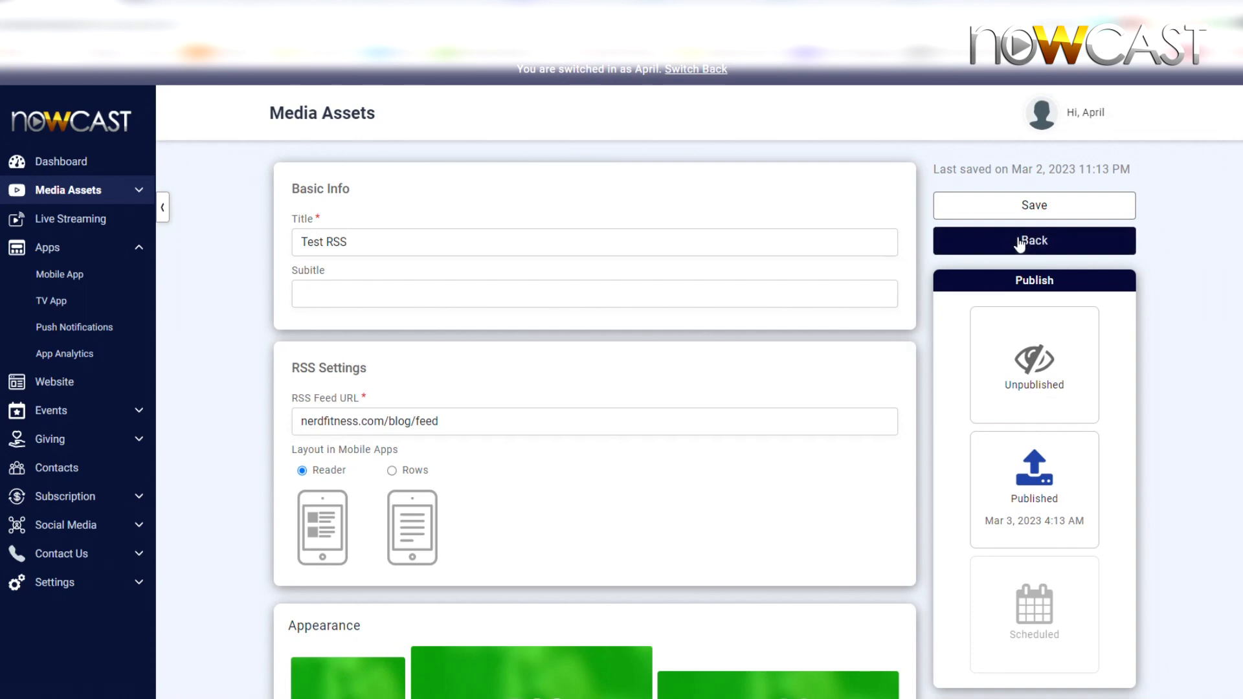
{"action": "left_click", "coordinate": [1021, 239]}
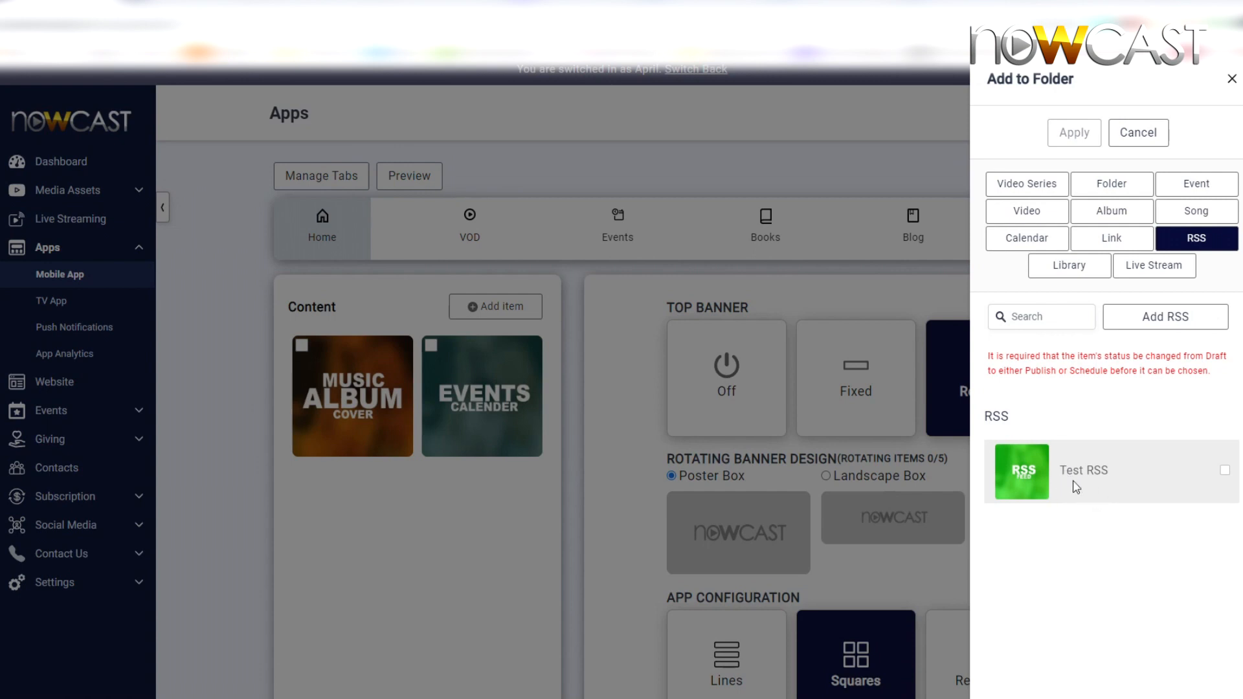
Step: Add the Test RSS item to the Home tab's content and save the Home folder
{"action": "left_click", "coordinate": [1105, 476]}
{"action": "left_click", "coordinate": [1076, 132]}
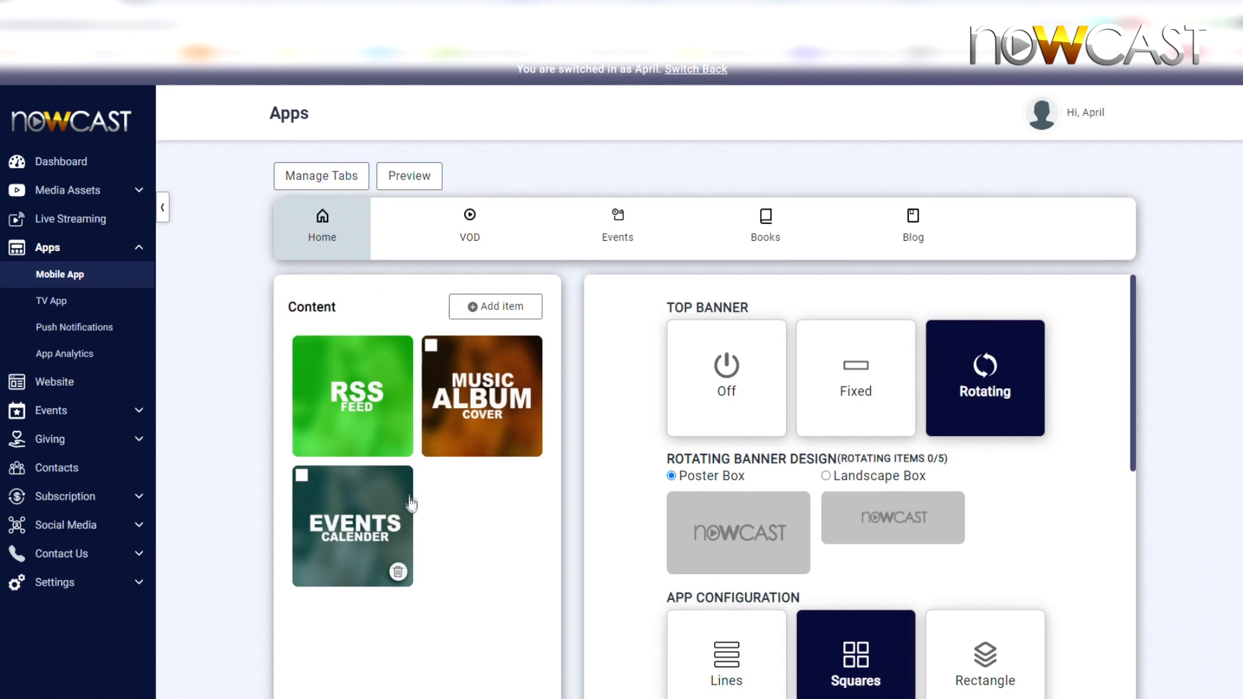
{"action": "scroll", "coordinate": [408, 511], "scroll_direction": "down", "scroll_amount": 2}
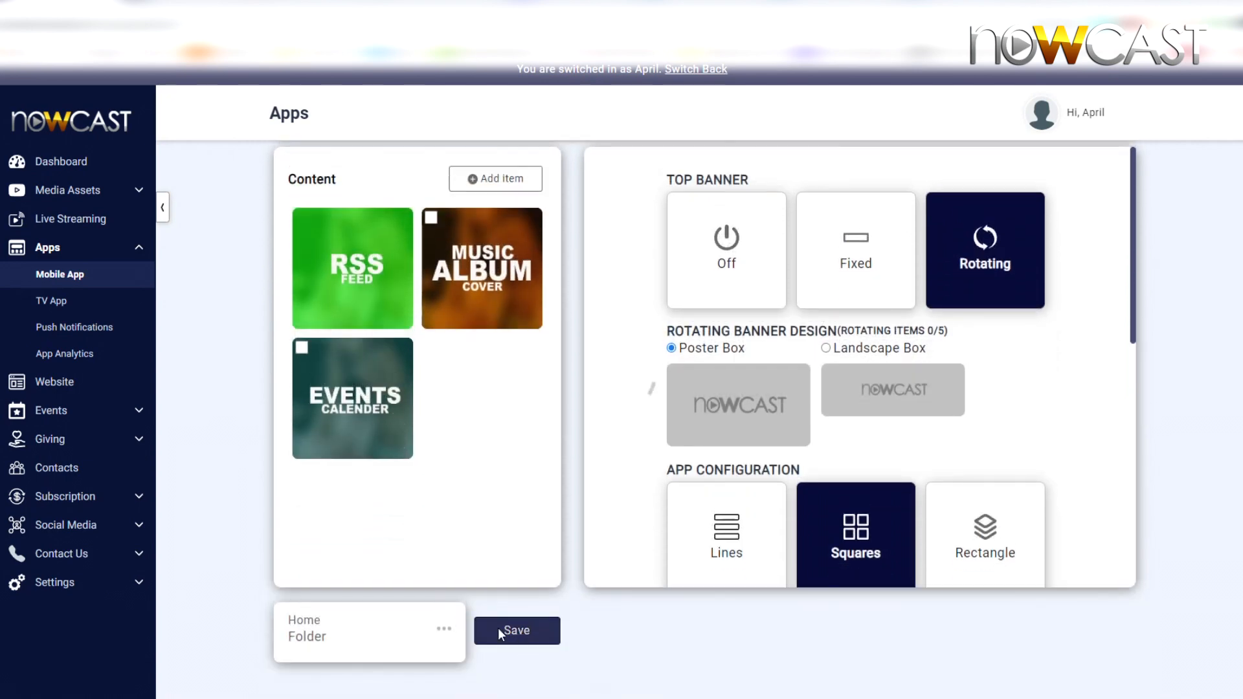
{"action": "left_click", "coordinate": [515, 637]}
{"action": "scroll", "coordinate": [495, 457], "scroll_direction": "up", "scroll_amount": 1}
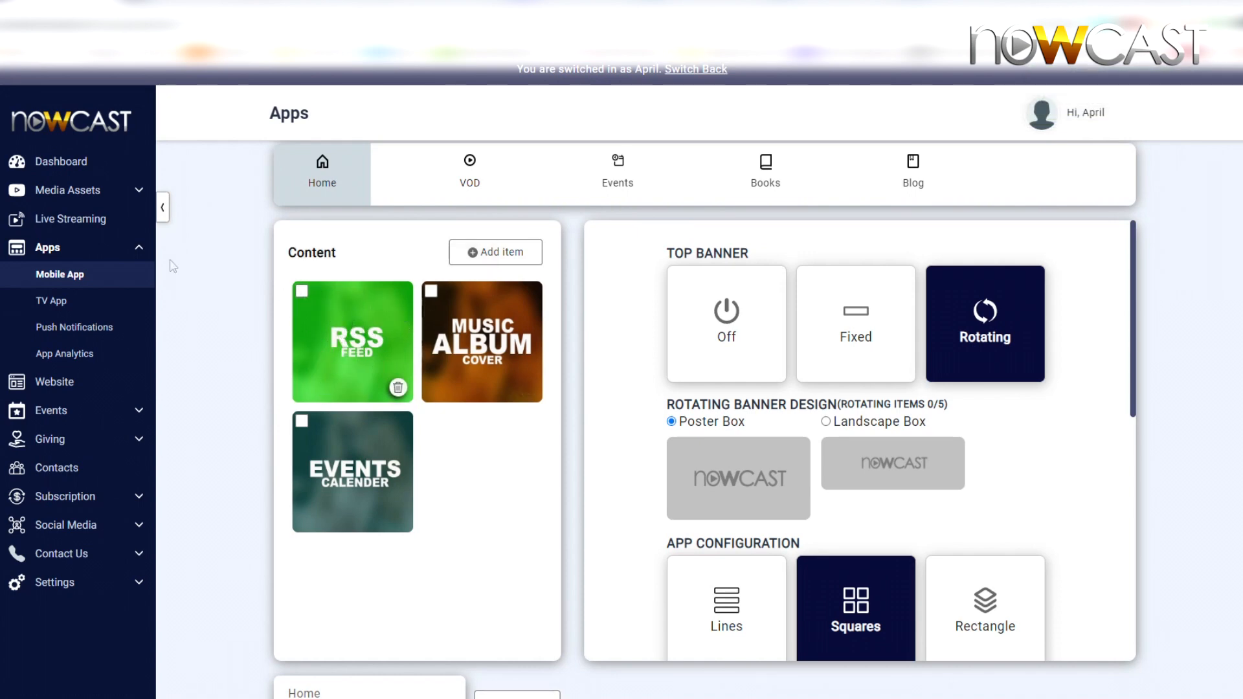
Step: Check the Blog tab's feed in the Android emulator preview of the app
{"action": "left_click_drag", "start_coordinate": [0, 96], "coordinate": [545, 98]}
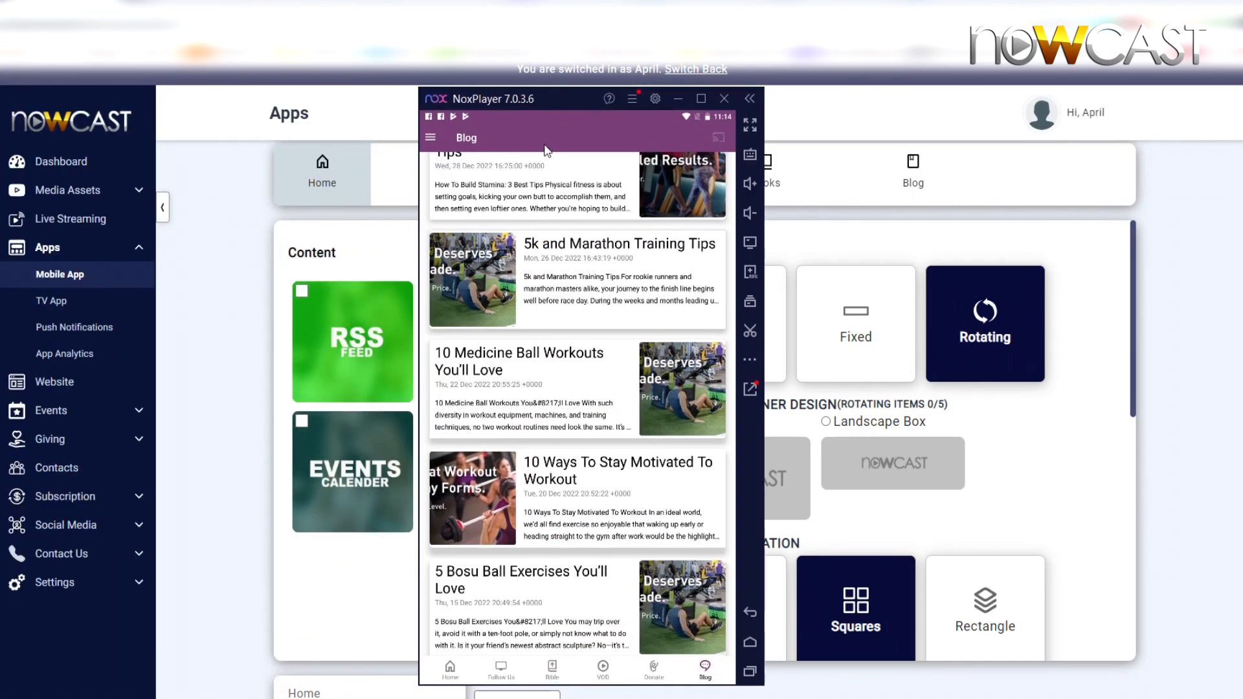
{"action": "scroll", "coordinate": [550, 373], "scroll_direction": "up", "scroll_amount": 2}
{"action": "scroll", "coordinate": [550, 375], "scroll_direction": "up", "scroll_amount": 5}
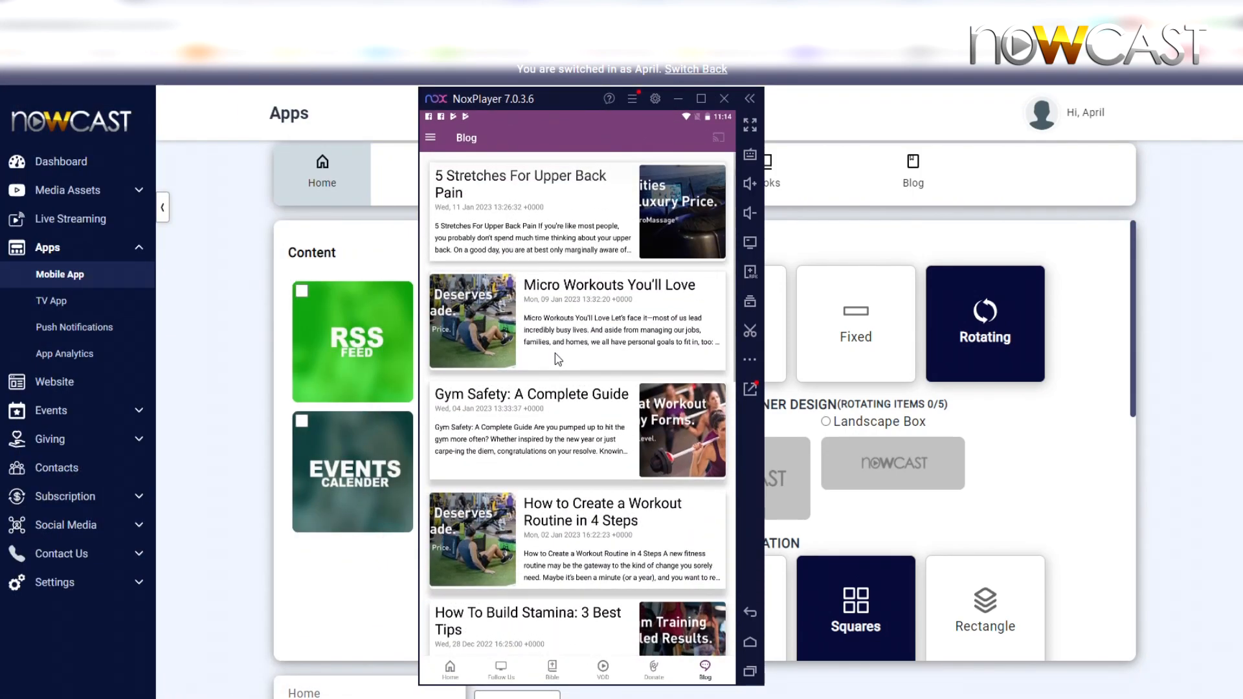
{"action": "left_click_drag", "start_coordinate": [547, 104], "coordinate": [0, 104]}
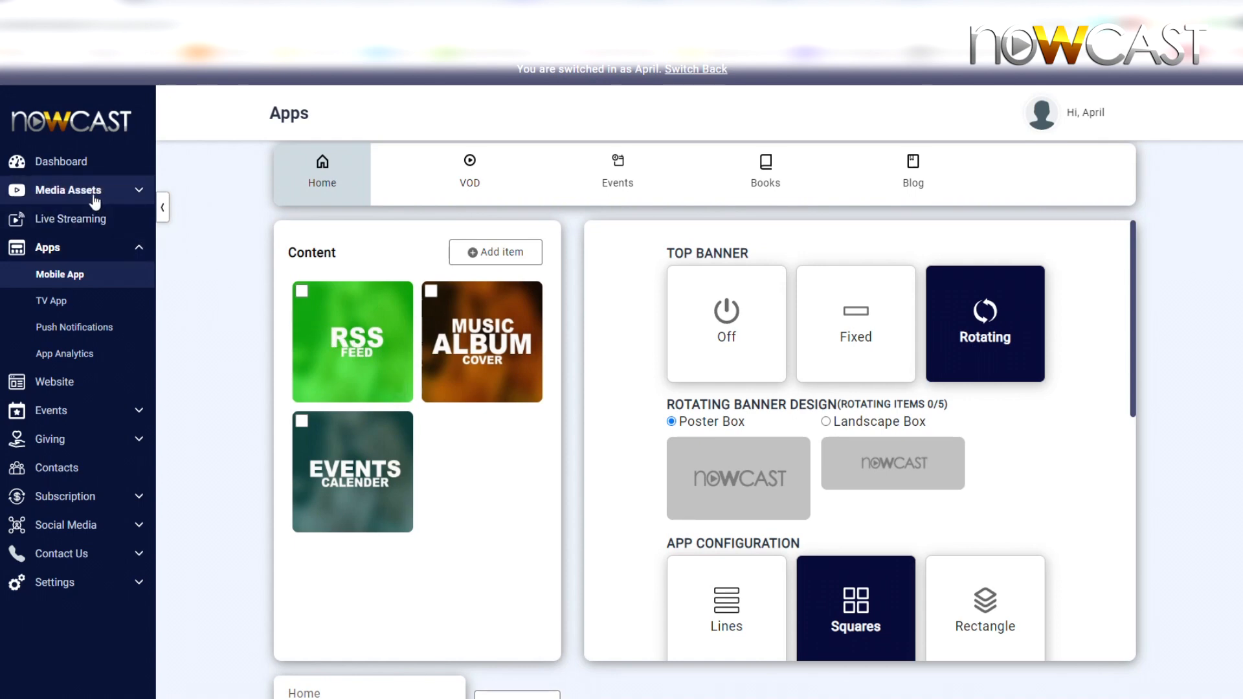
Step: Create a new RSS item titled RSS Feed #2 from the media assets' RSS Feeds list
{"action": "left_click", "coordinate": [94, 194]}
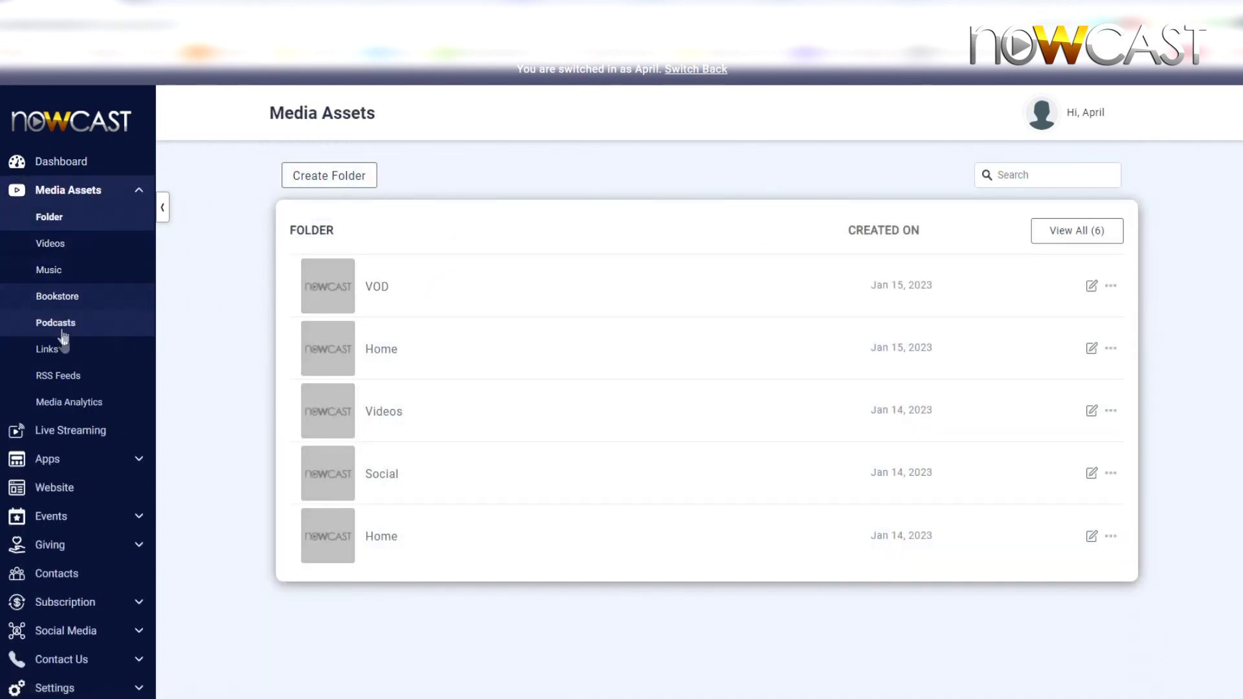
{"action": "left_click", "coordinate": [61, 382]}
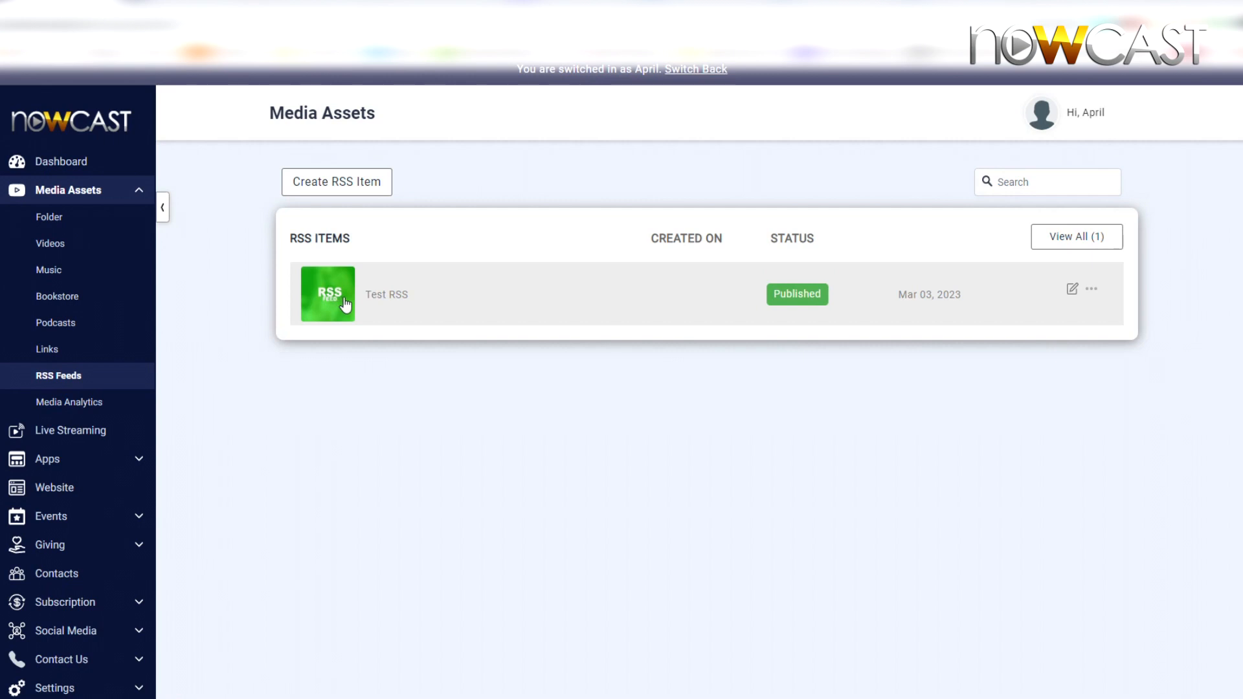
{"action": "left_click", "coordinate": [351, 188]}
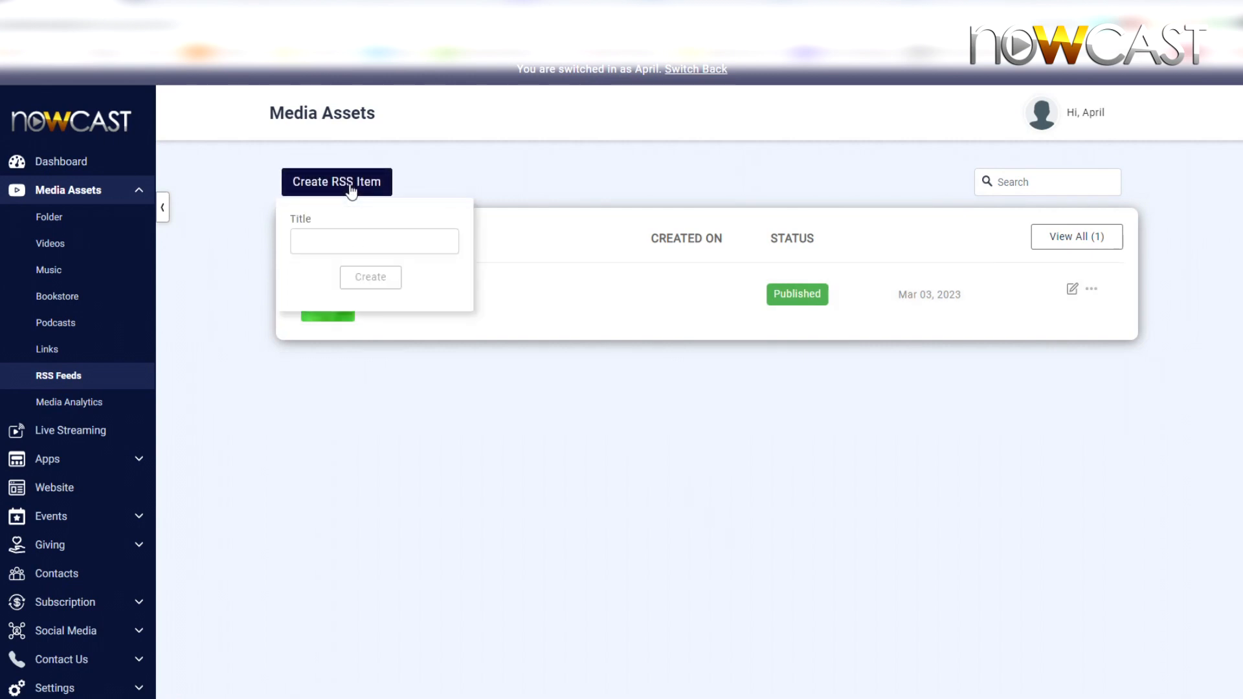
{"action": "left_click", "coordinate": [355, 237]}
{"action": "type", "text": "RSS Feed"}
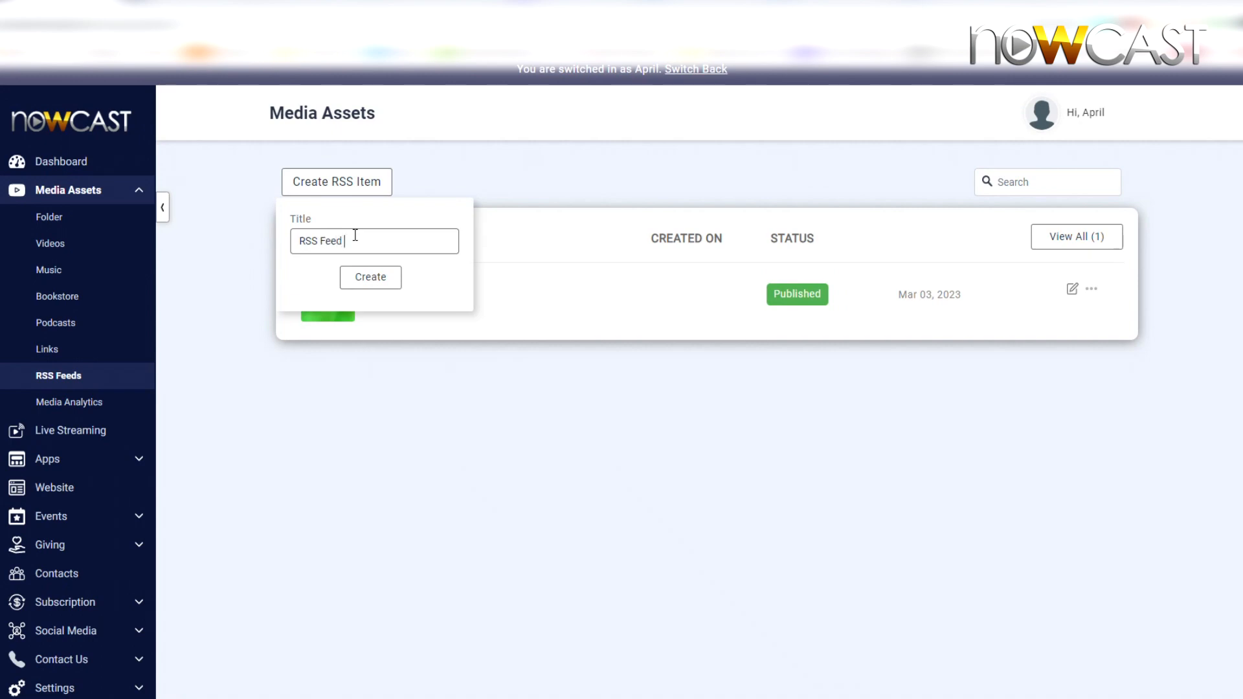
{"action": "type", "text": " #2"}
{"action": "left_click", "coordinate": [378, 279]}
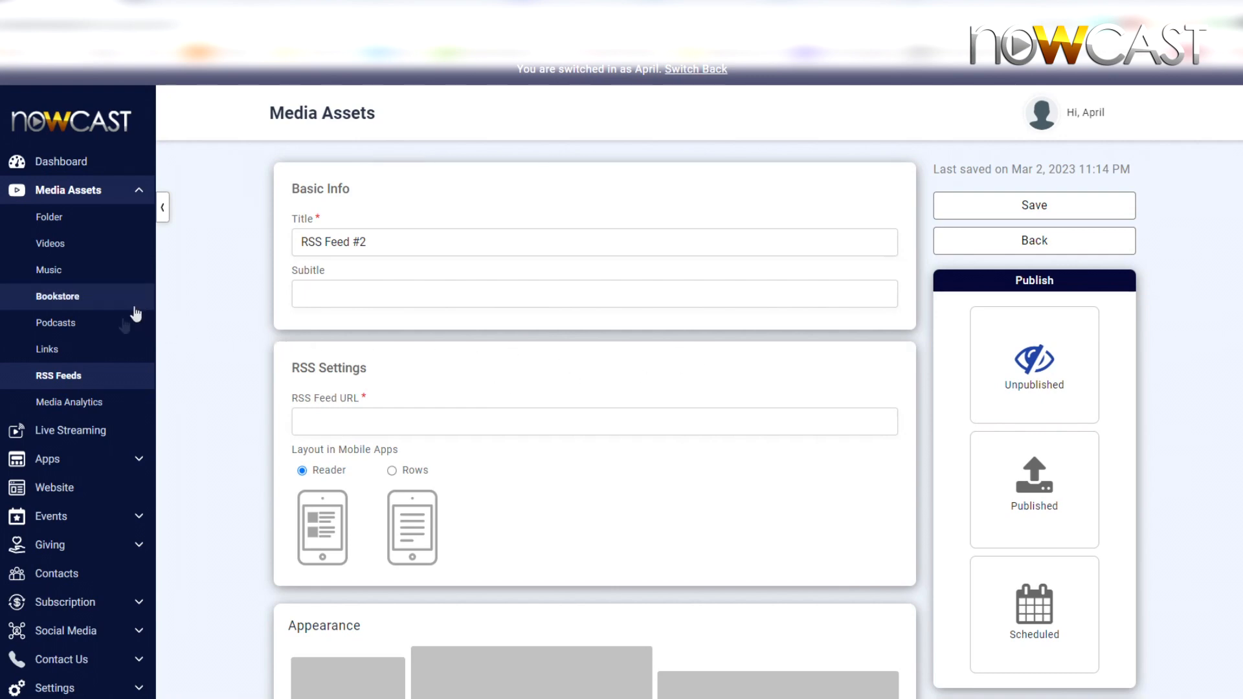
Step: Return to the mobile app editor
{"action": "left_click", "coordinate": [72, 457]}
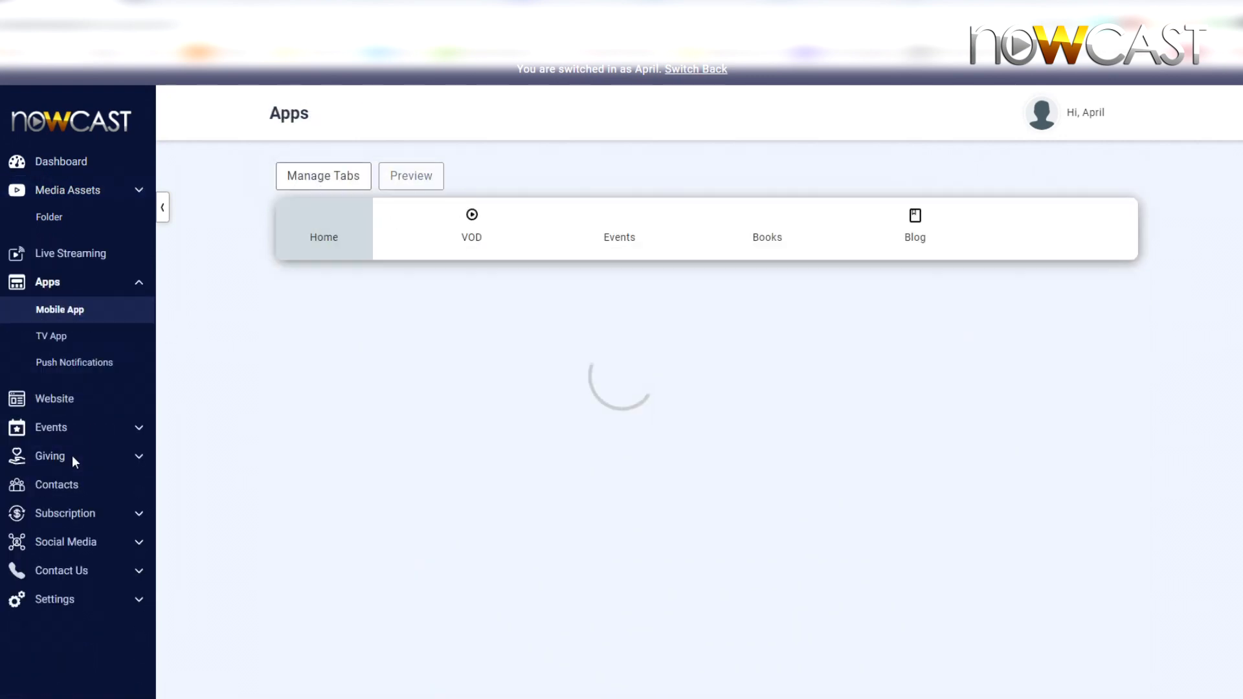